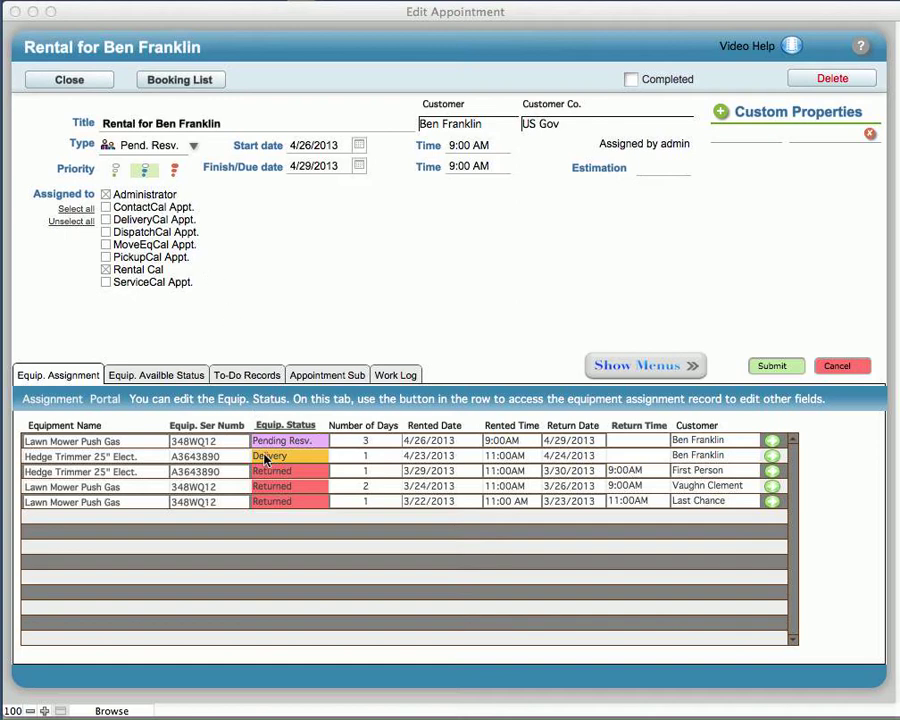
- Review the appointment's equipment assignments and availability list, view the 1 Deposit on Equipment record, and return to the appointment
click(152, 373)
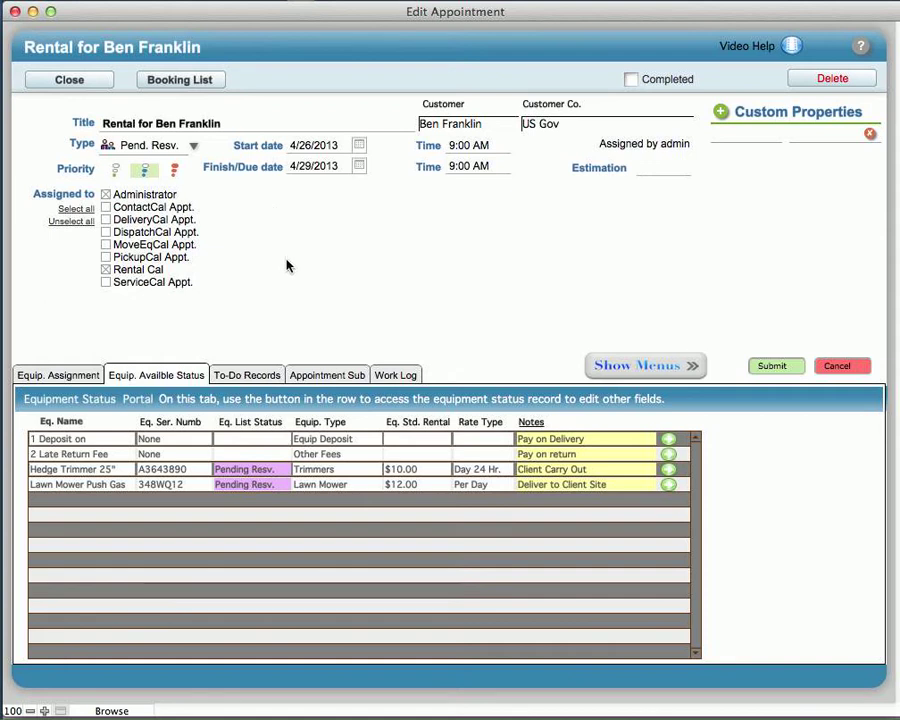
click(74, 377)
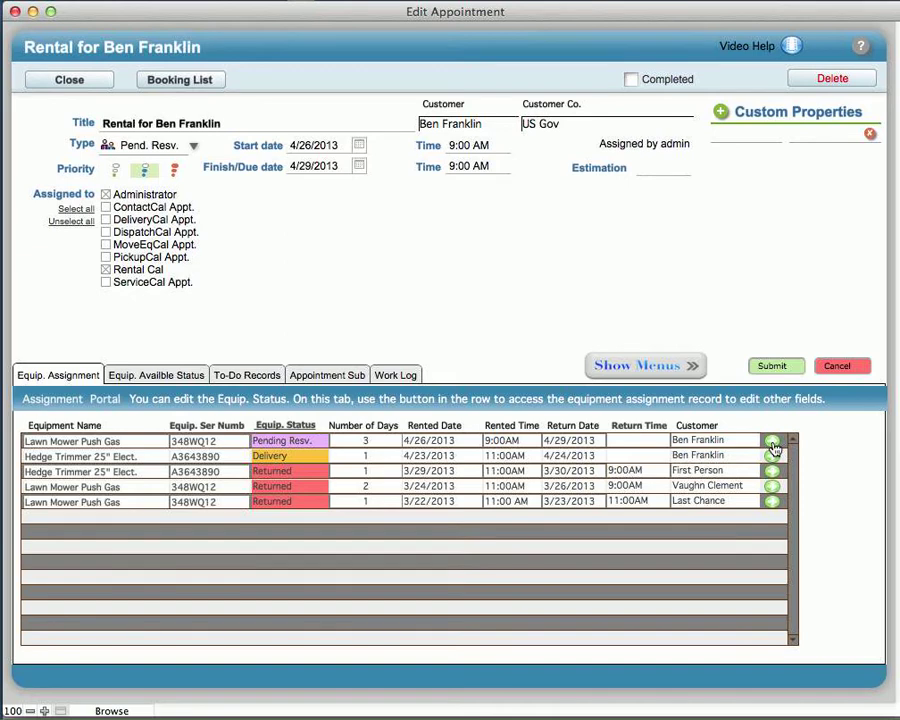
click(178, 380)
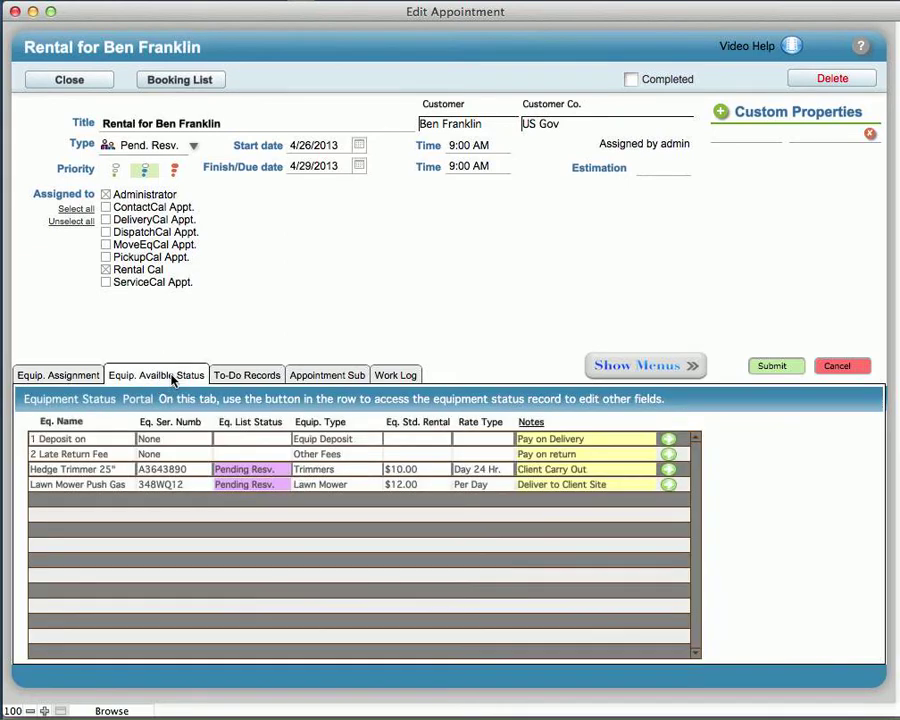
click(669, 441)
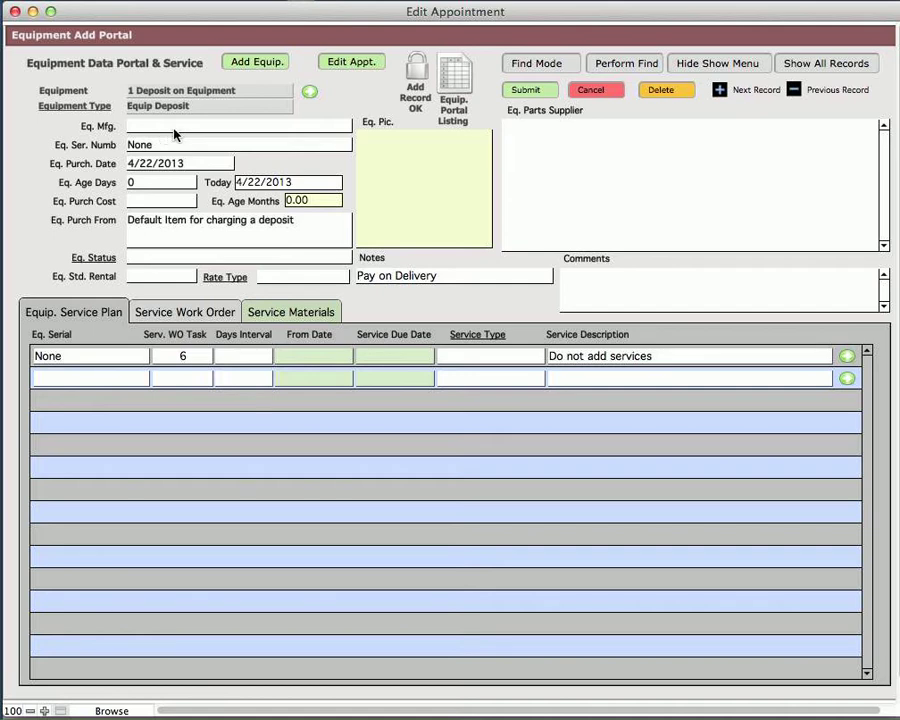
click(355, 63)
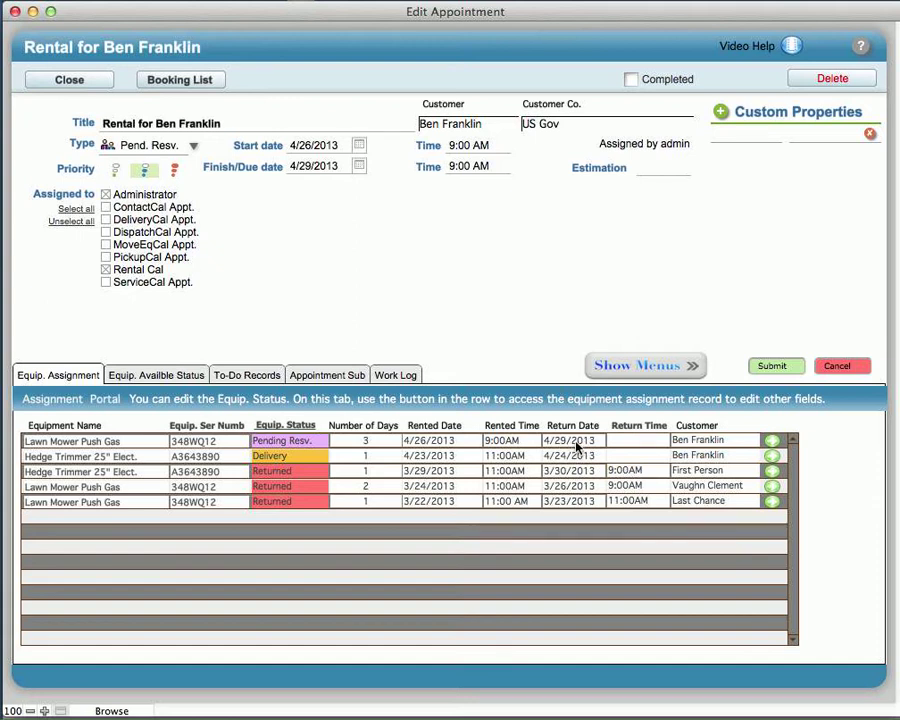
- Open the pending Lawn Mower Push Gas assignment record, view its equipment status choices, and return to the appointment
click(773, 443)
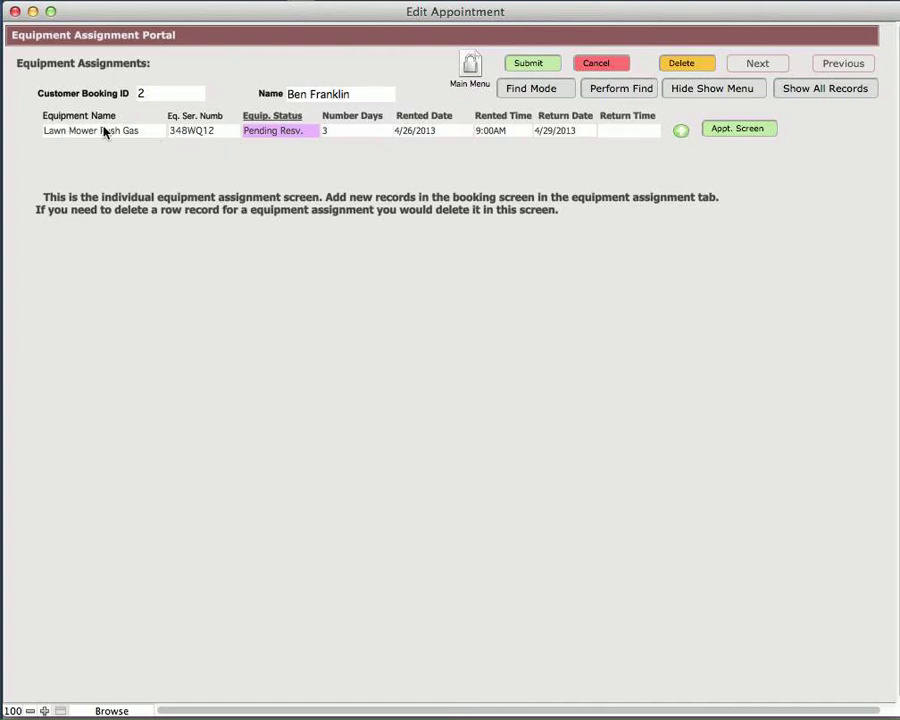
click(271, 133)
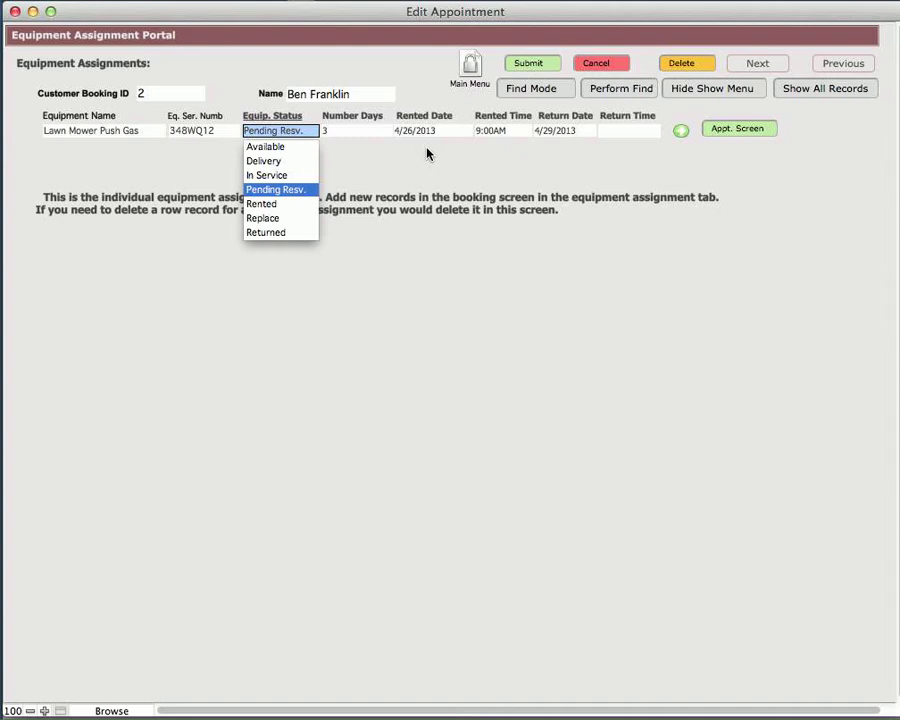
click(427, 153)
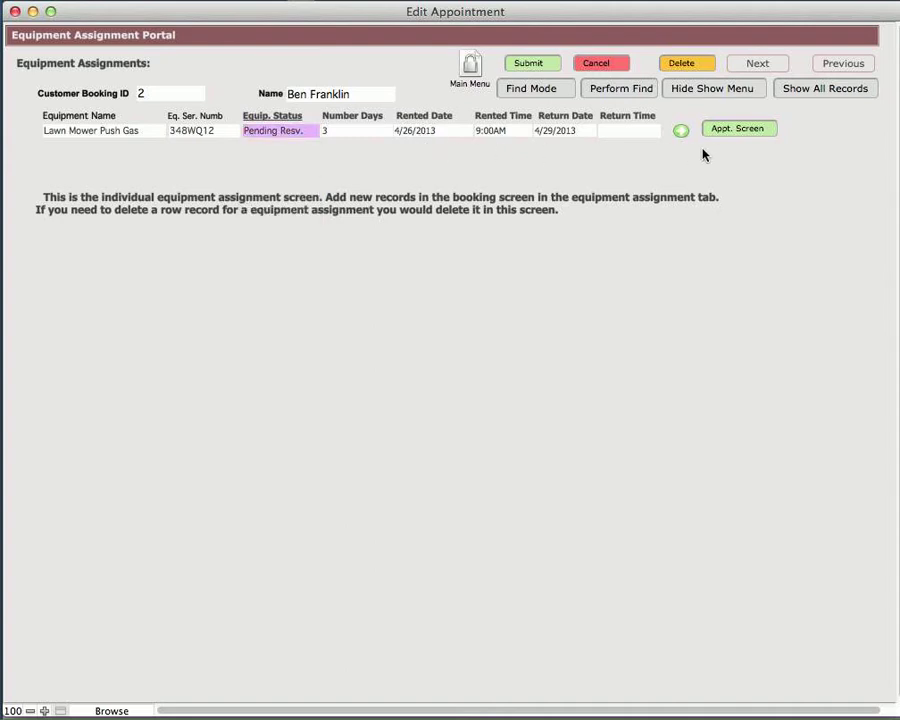
click(736, 133)
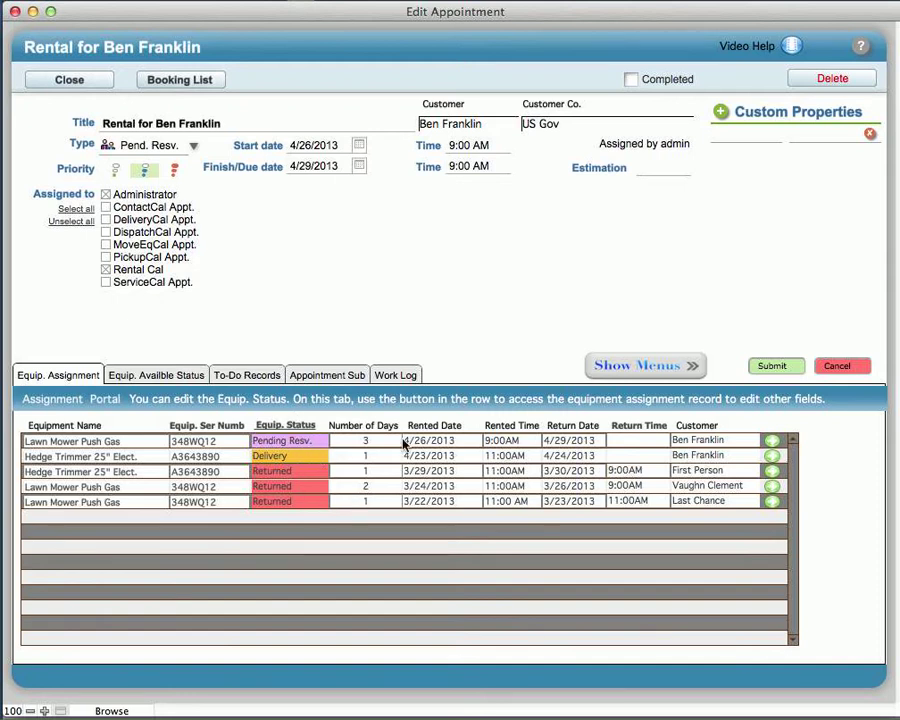
- Go through the pending lawn mower assignment to the bookings screen and show the second listed customer's equipment assignments
click(772, 442)
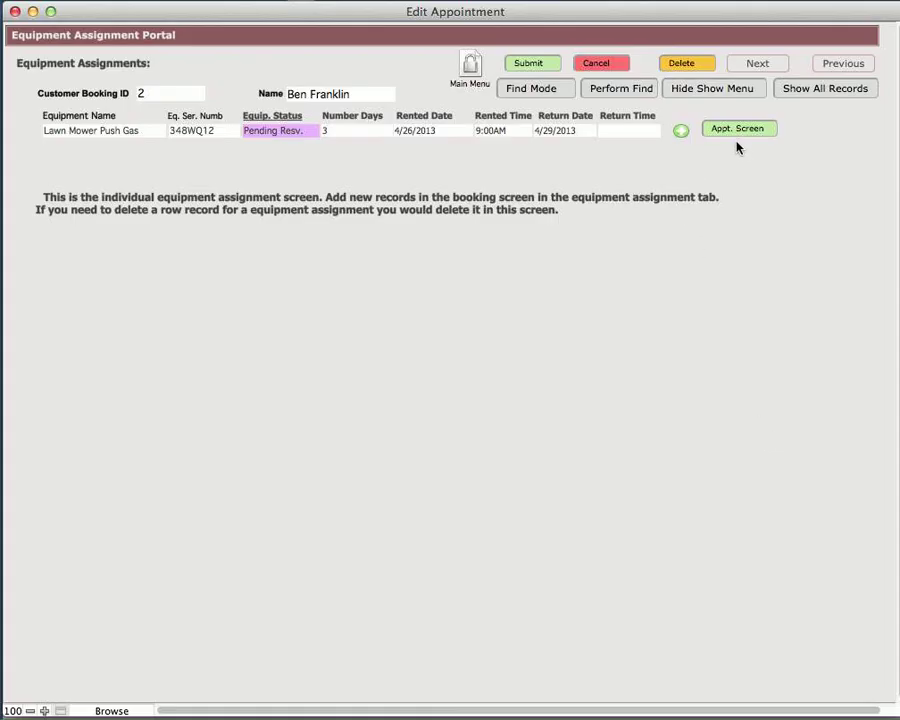
click(683, 134)
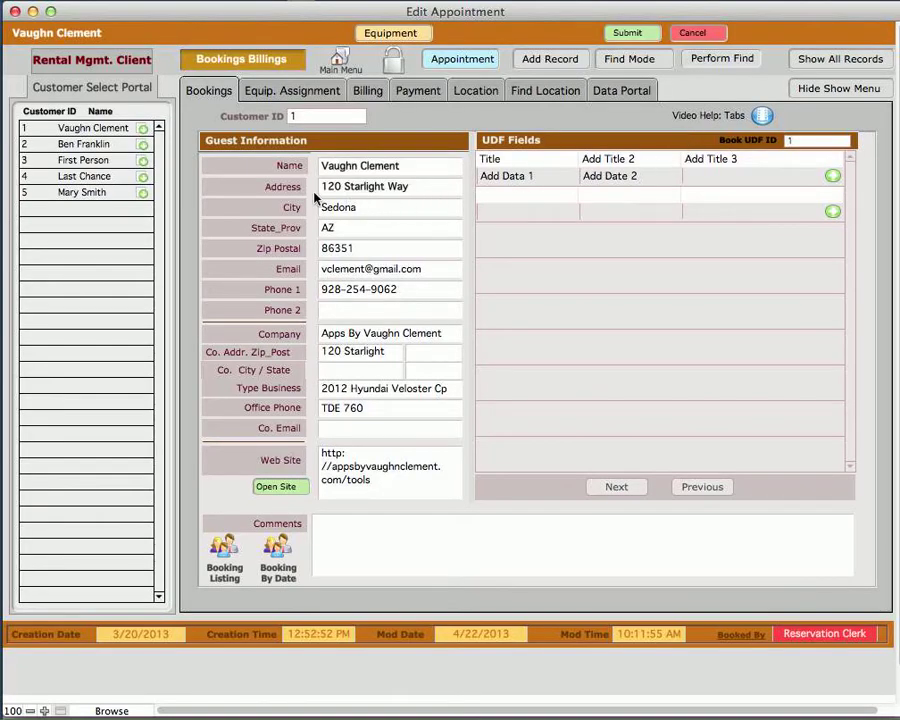
click(143, 147)
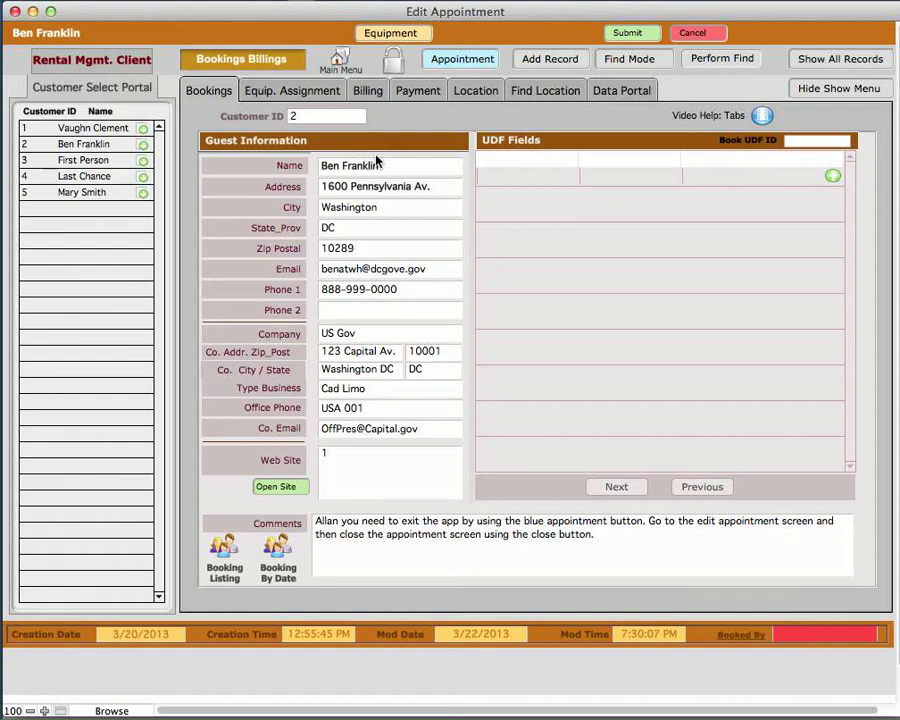
click(293, 92)
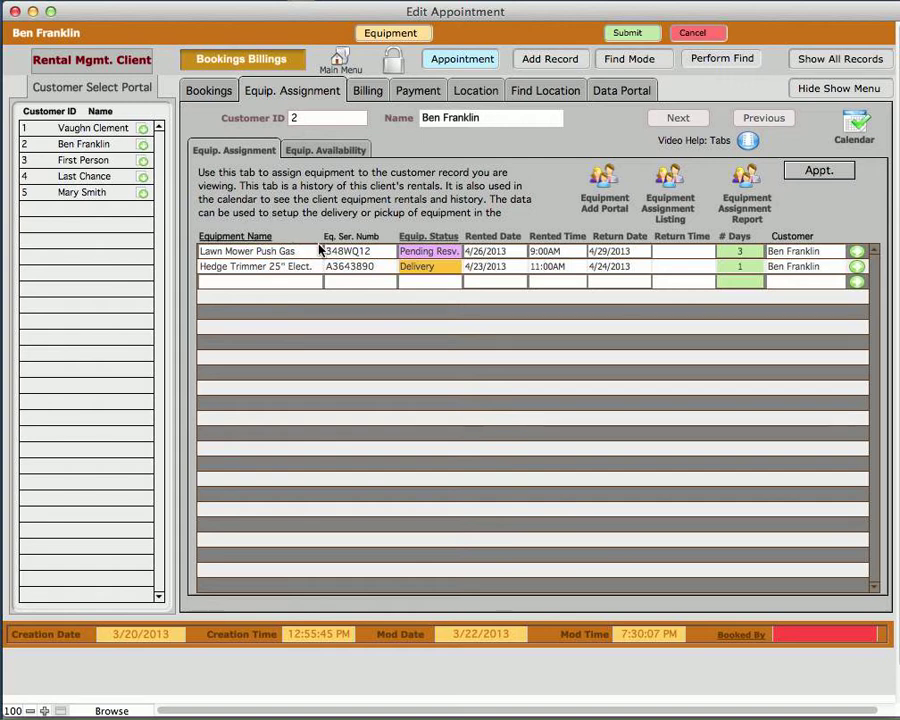
- Inspect the choices for equipment name, serial number, rented date and status in the assignment rows without changing any values
click(258, 283)
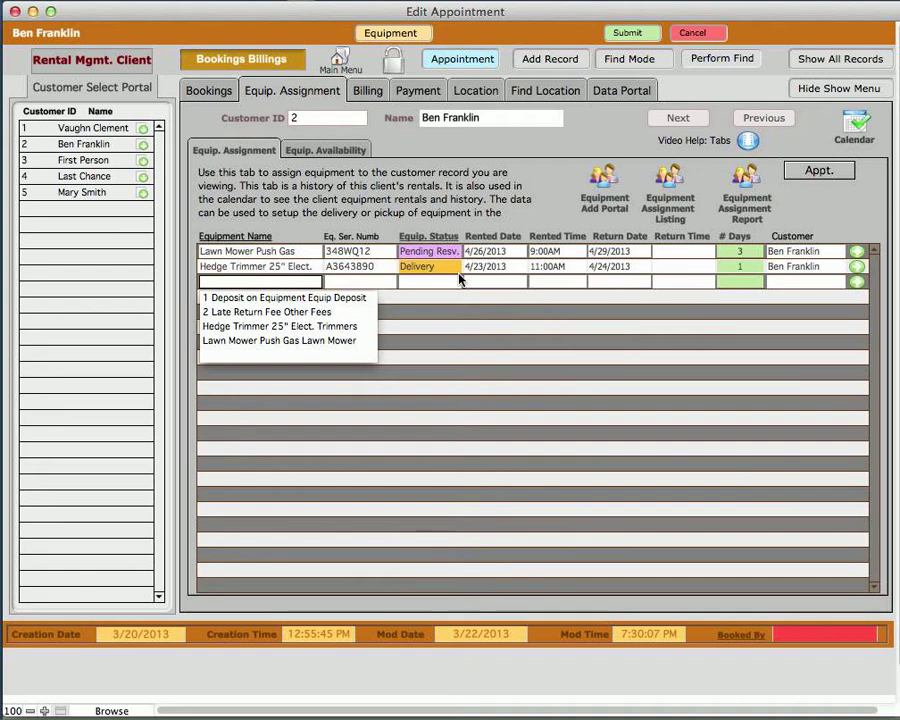
click(277, 268)
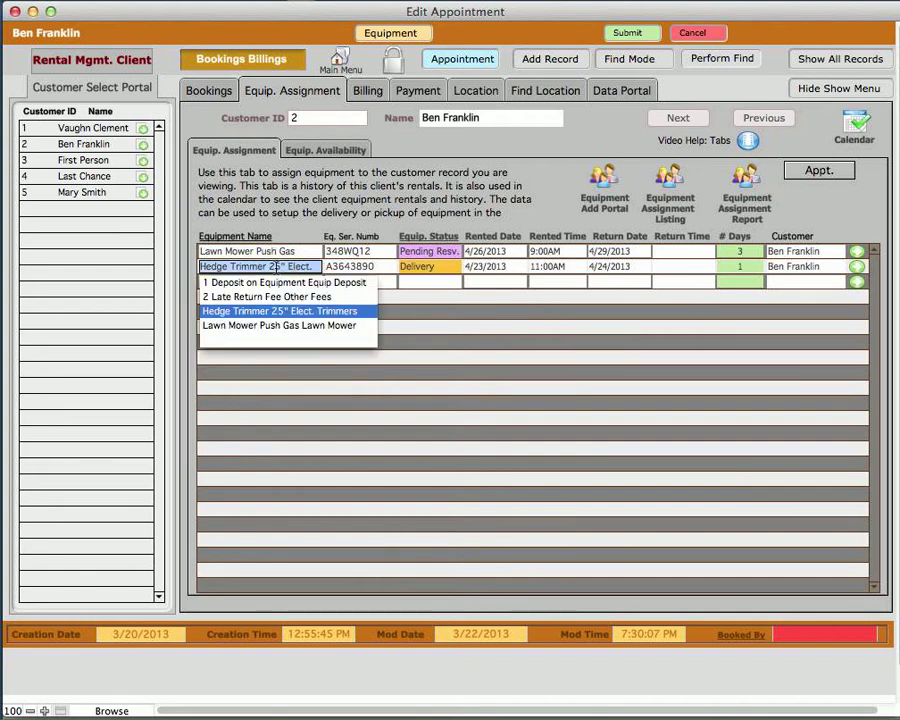
click(377, 268)
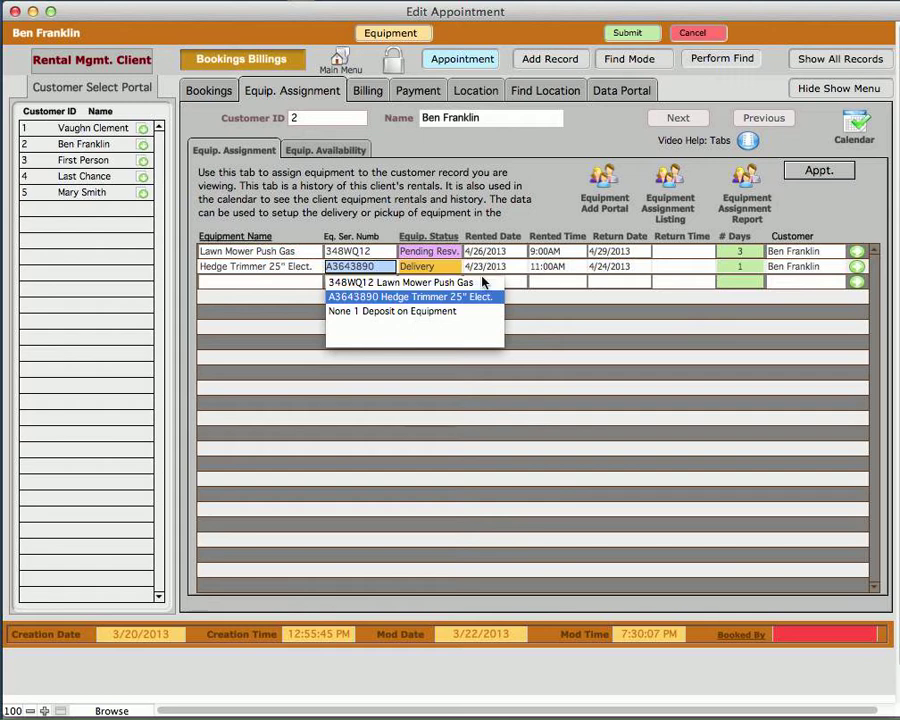
click(519, 281)
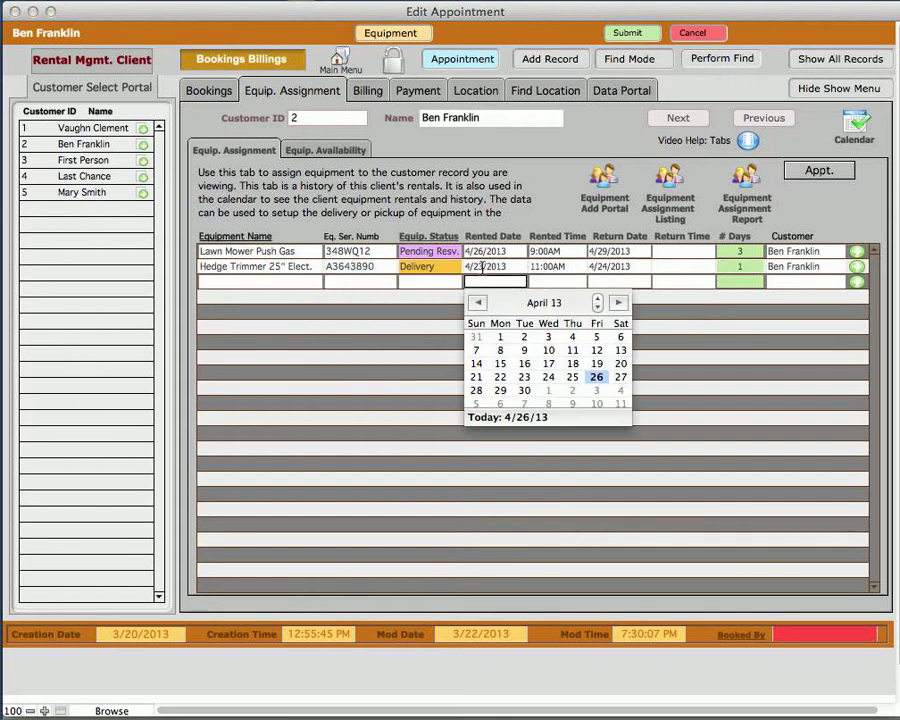
click(438, 266)
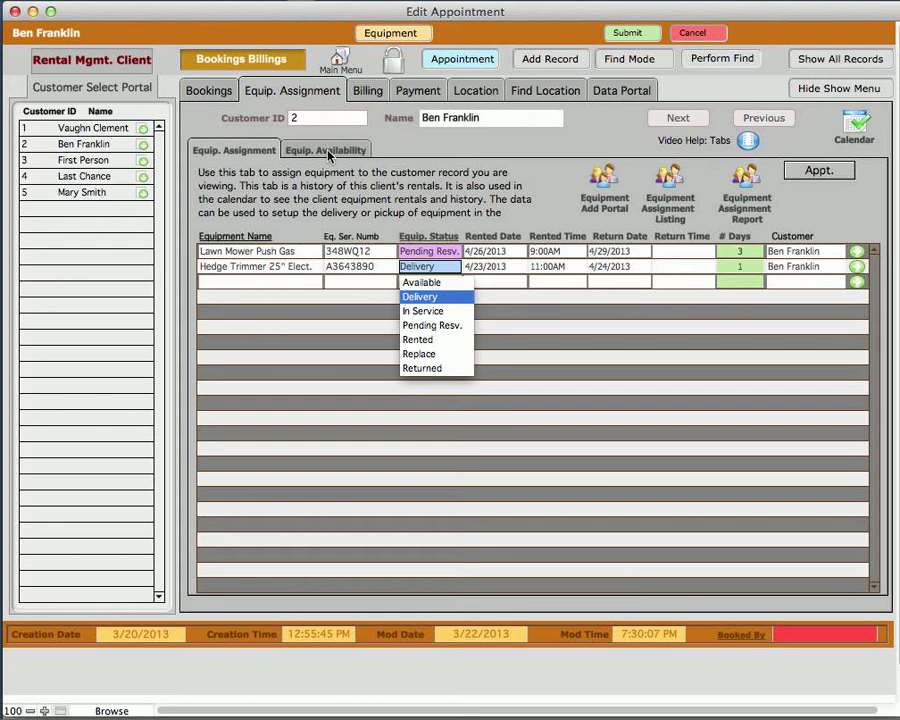
click(520, 203)
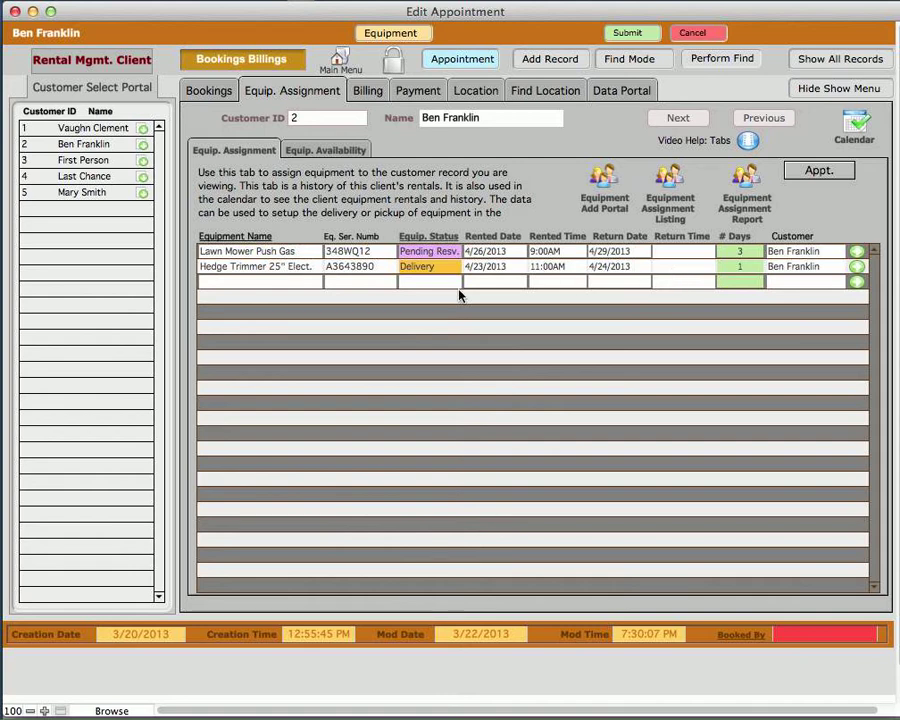
- View the blank assignment row's equipment choices and the hedge trimmer row's return time and customer choices, leaving the values as they are
click(286, 283)
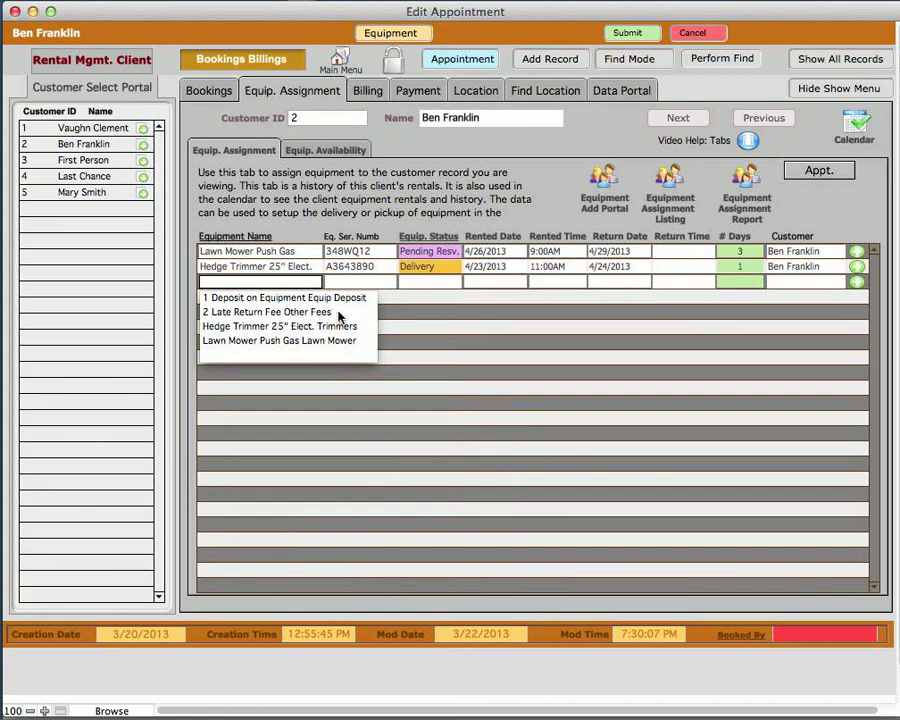
click(668, 266)
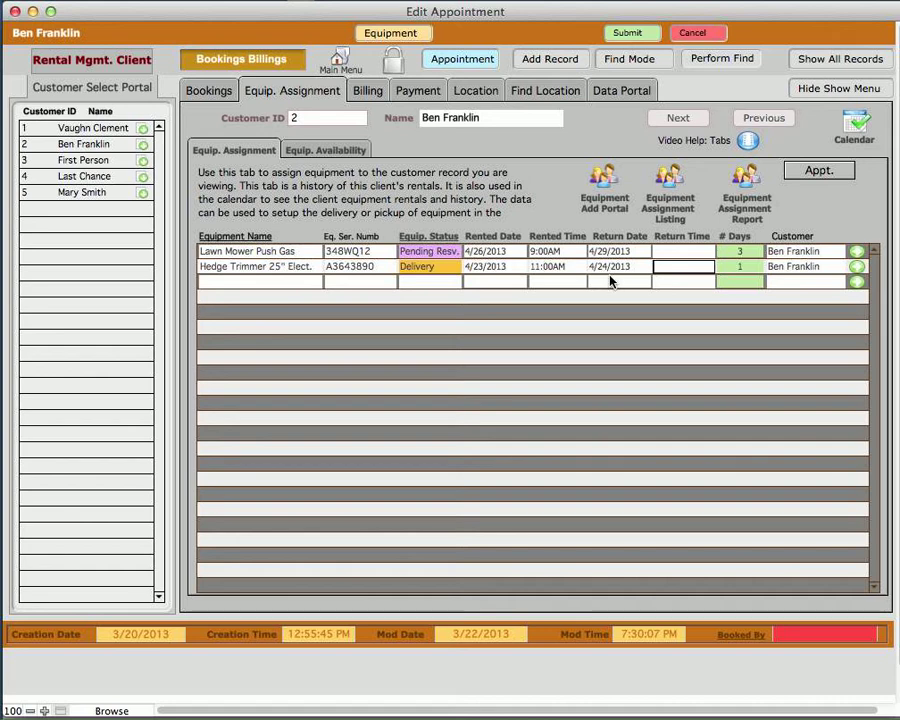
click(796, 268)
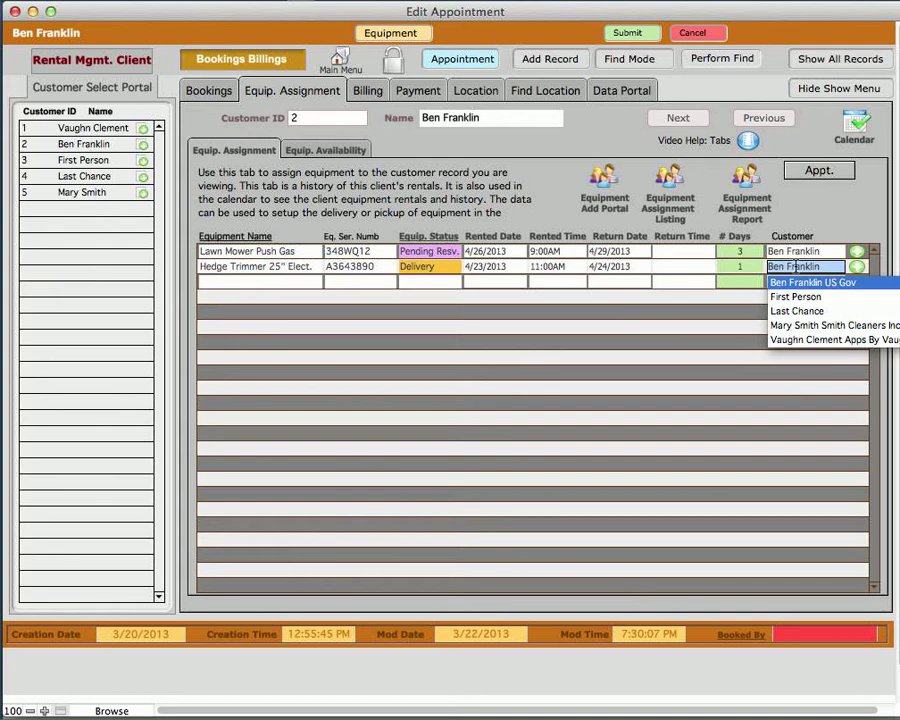
click(813, 220)
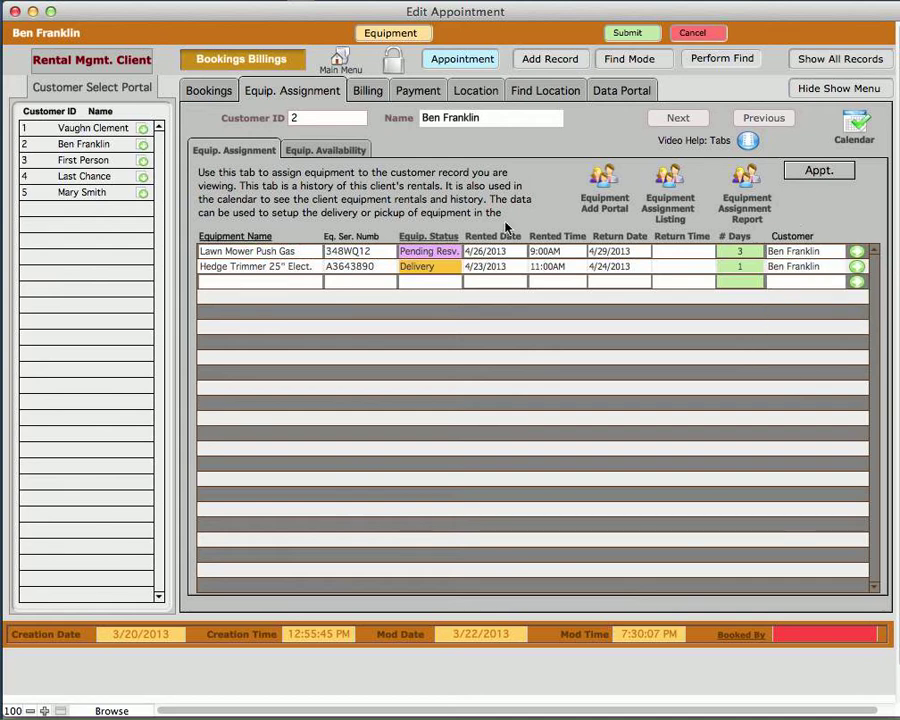
- Switch to the first listed customer to view their equipment assignment history and the equipment availability list
click(144, 131)
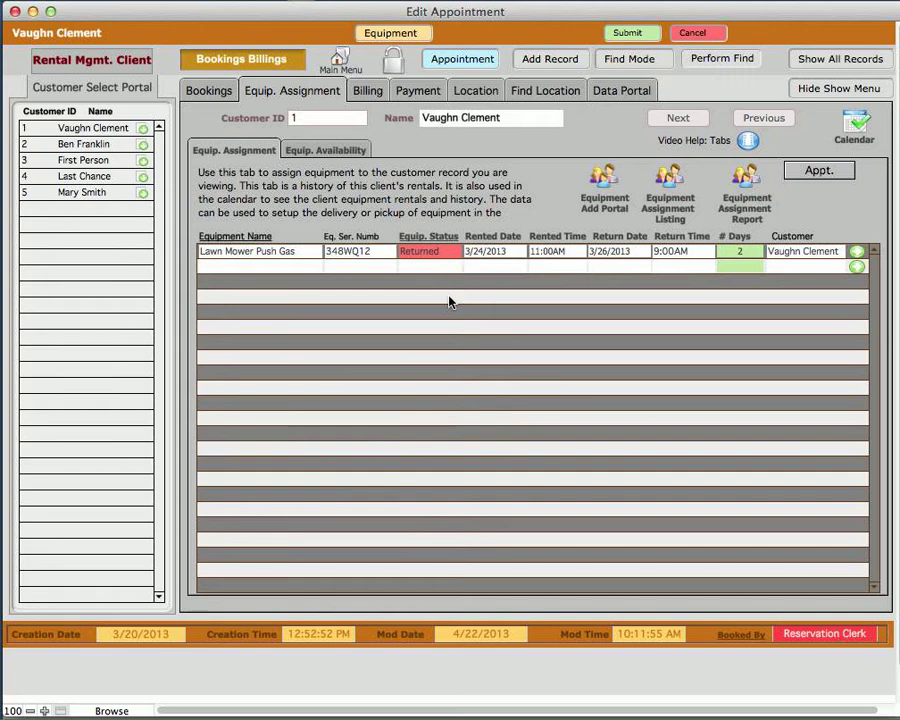
click(447, 380)
click(335, 156)
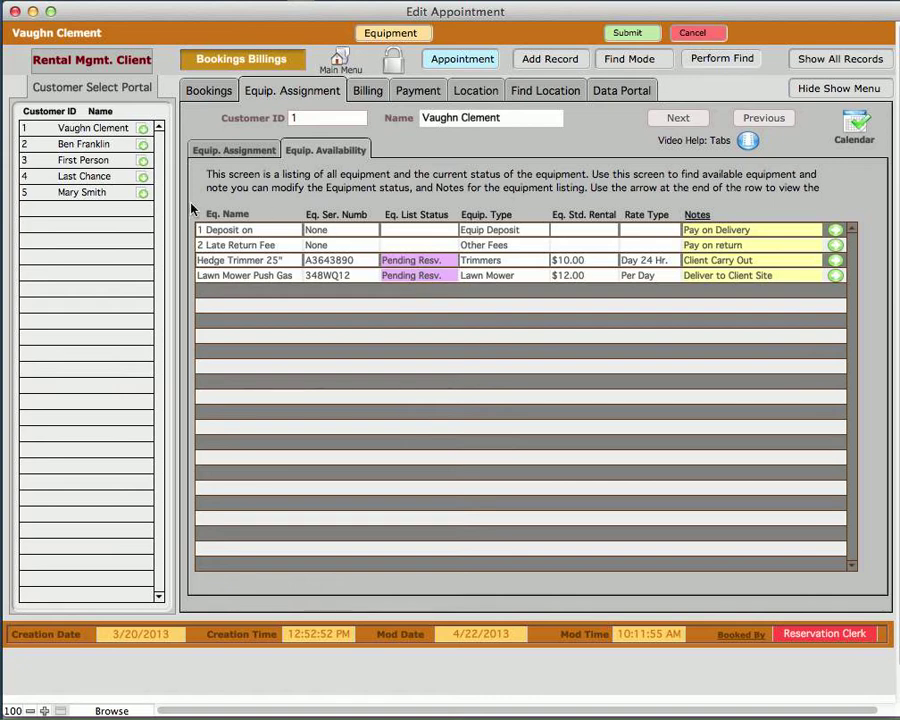
- Switch back to the second listed customer and compare their equipment assignments with the equipment availability list
click(142, 147)
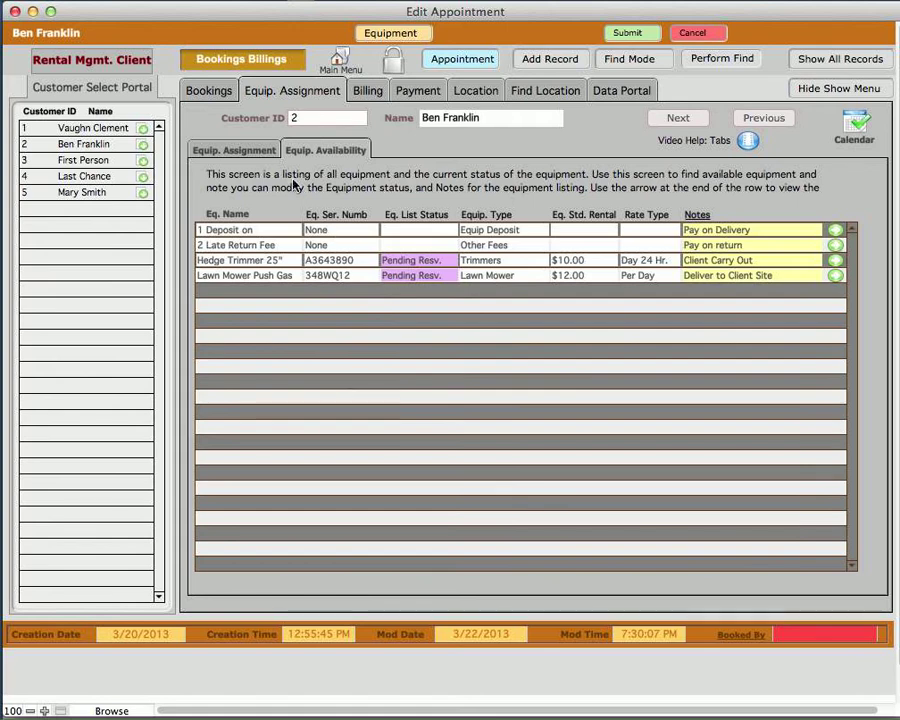
click(238, 151)
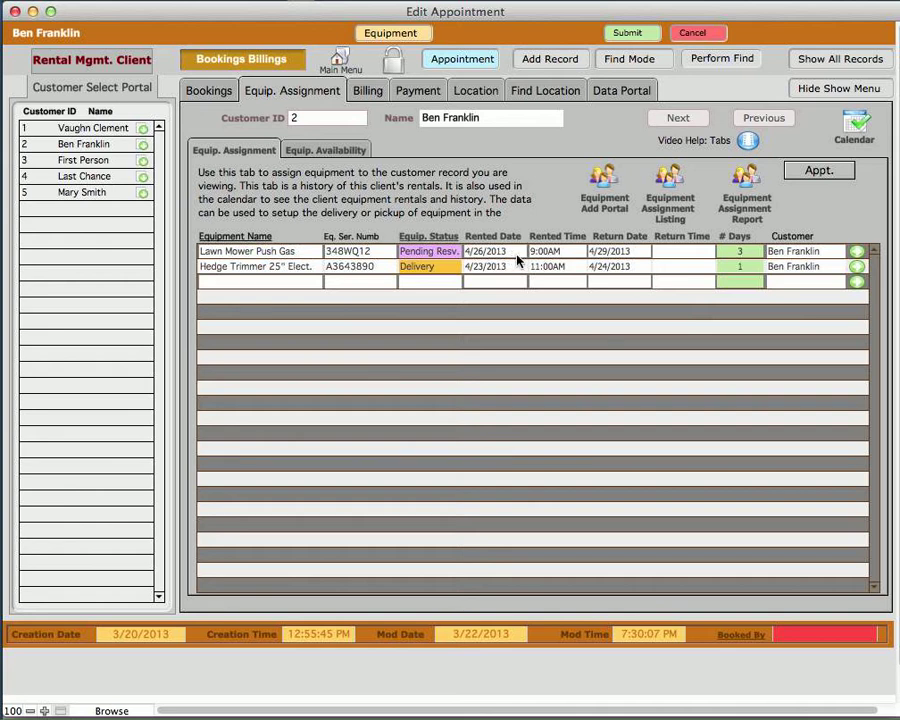
click(323, 152)
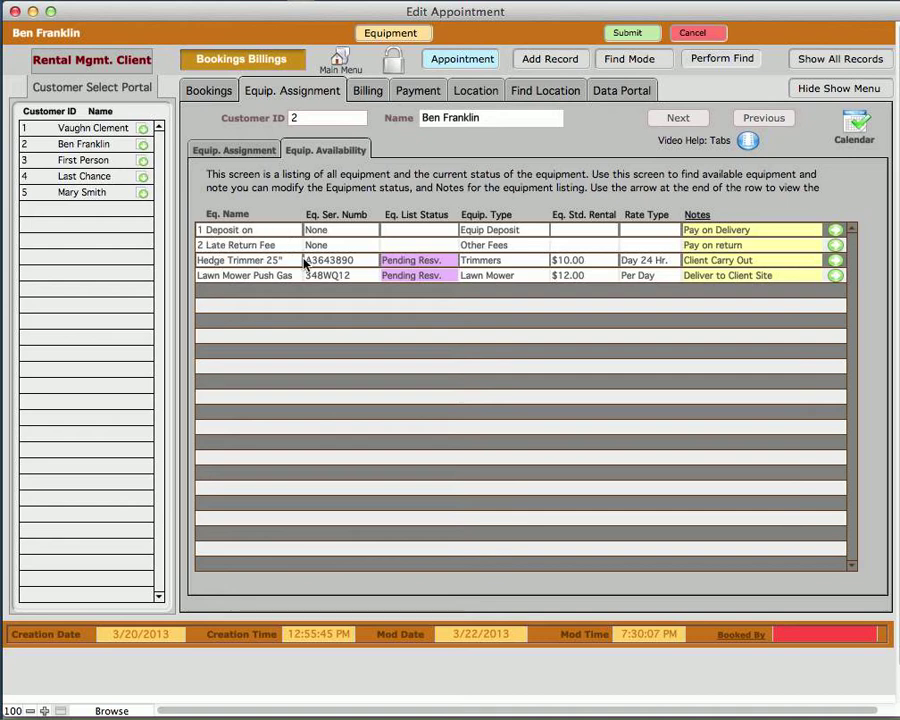
- View the list status choices for the Hedge Trimmer and Lawn Mower Push Gas in the availability list, keeping their current statuses
click(414, 263)
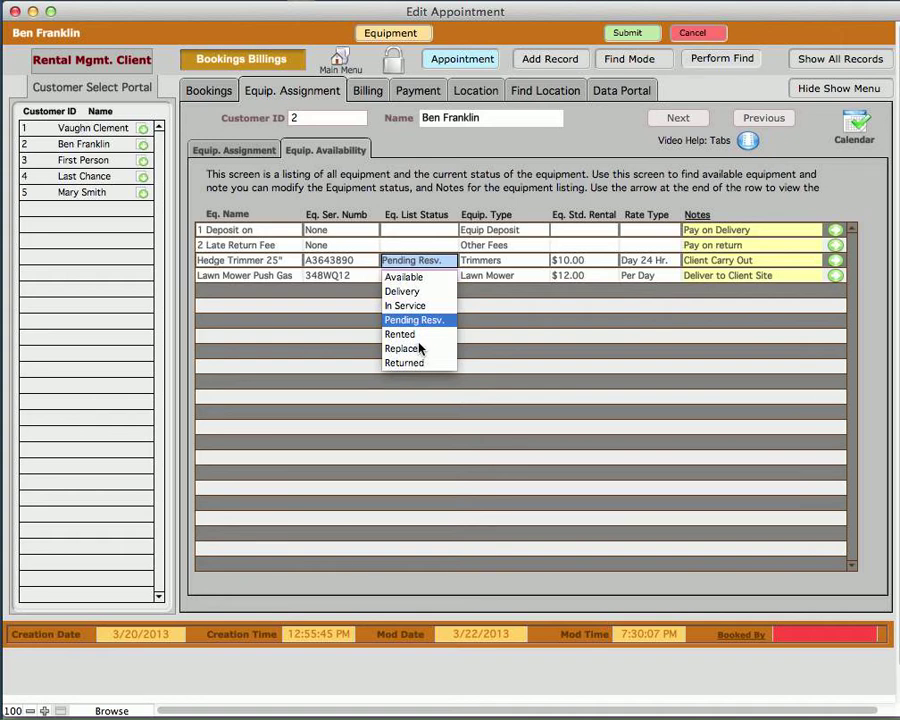
click(450, 205)
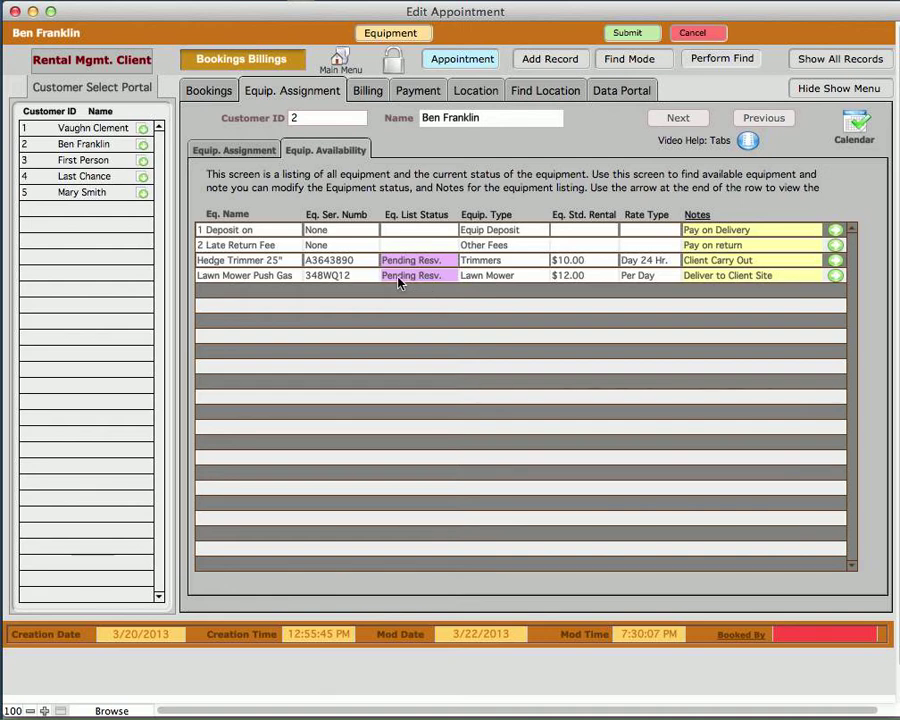
click(405, 276)
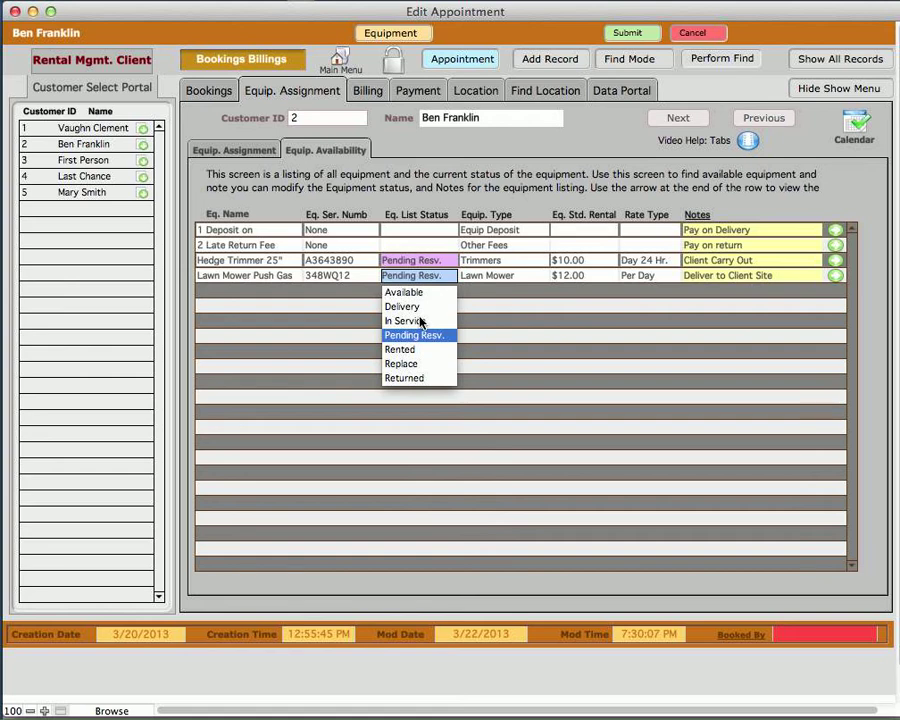
click(458, 215)
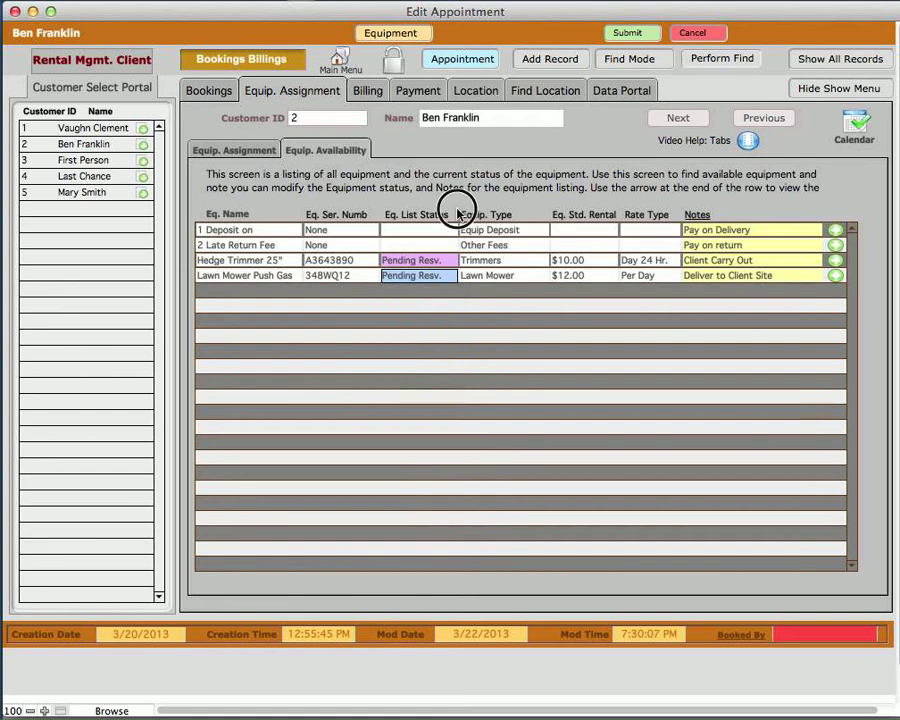
click(476, 262)
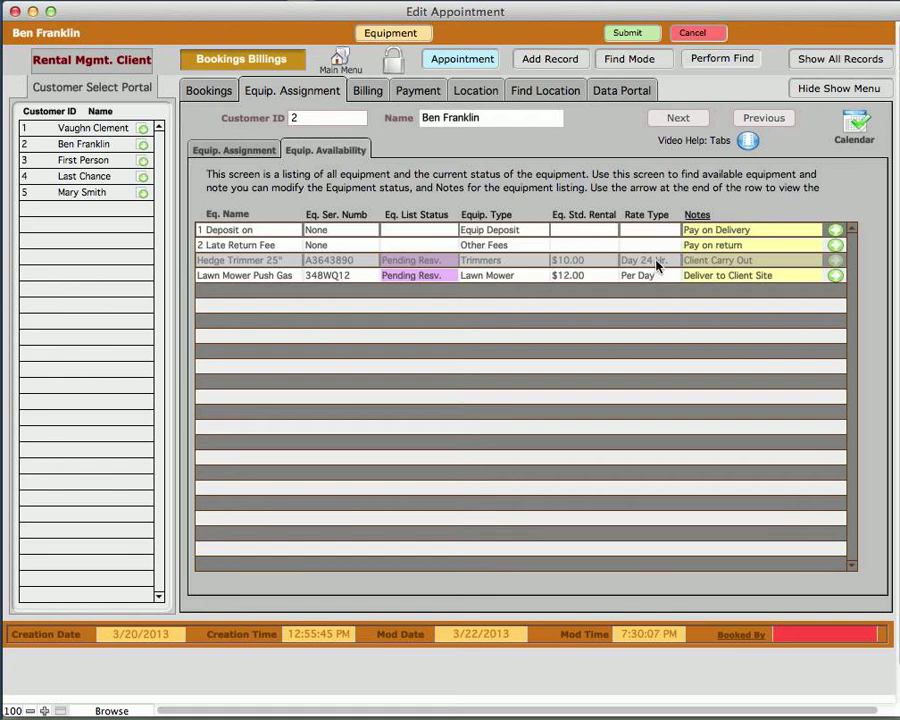
click(446, 264)
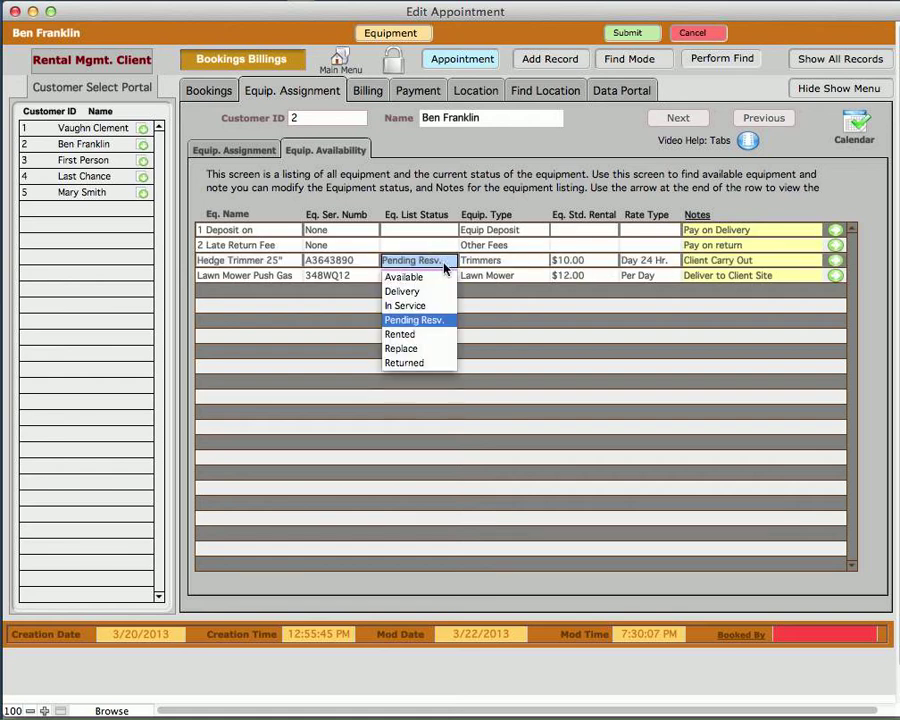
click(567, 267)
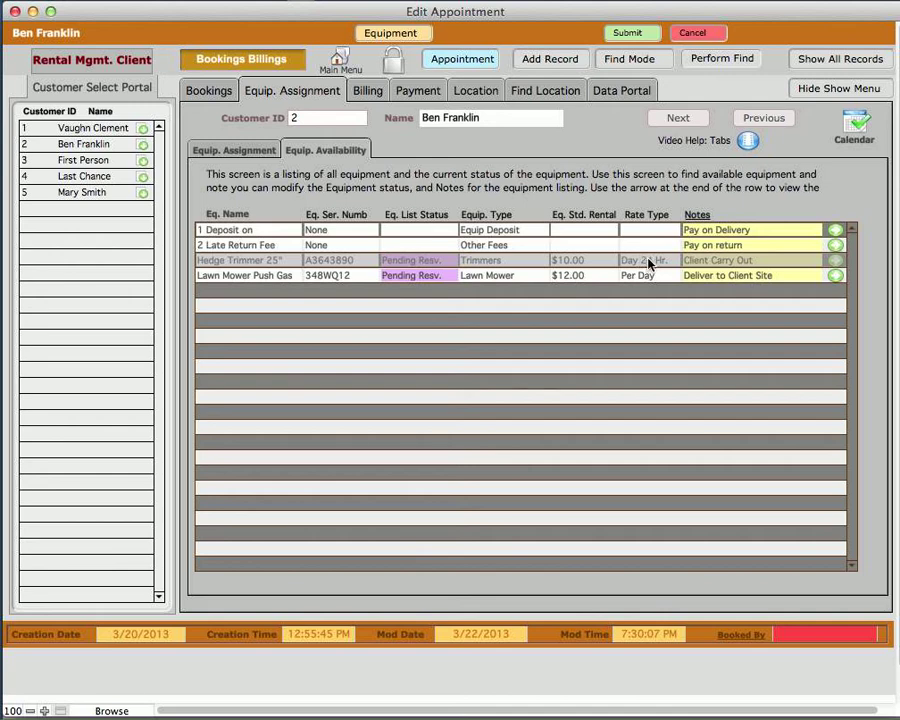
- View the Hedge Trimmer's note choices without changing its note, and check the customer's equipment assignments before returning to the availability list
click(737, 260)
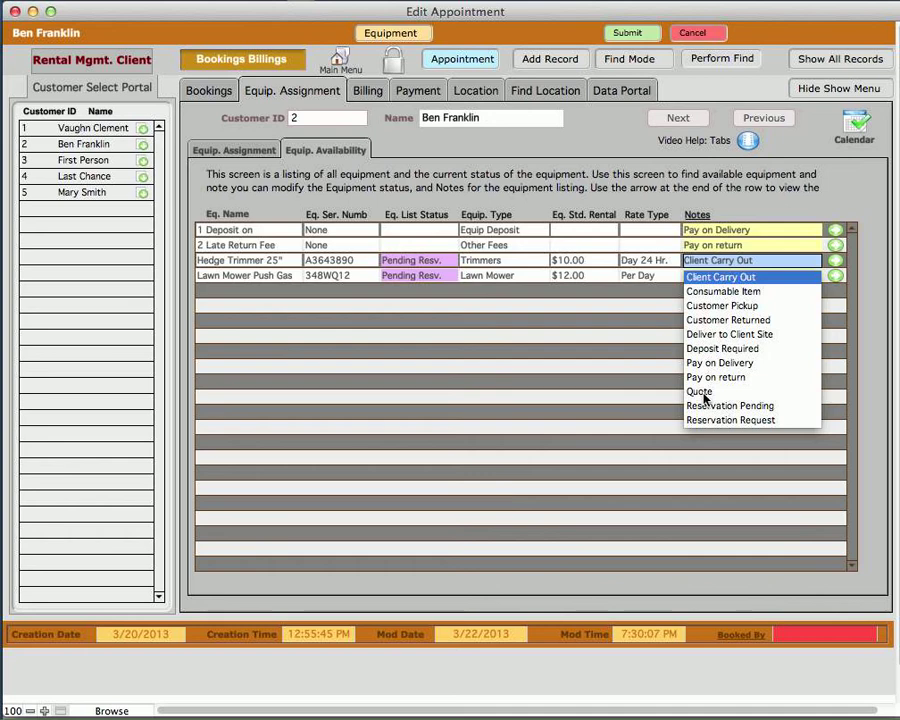
click(260, 151)
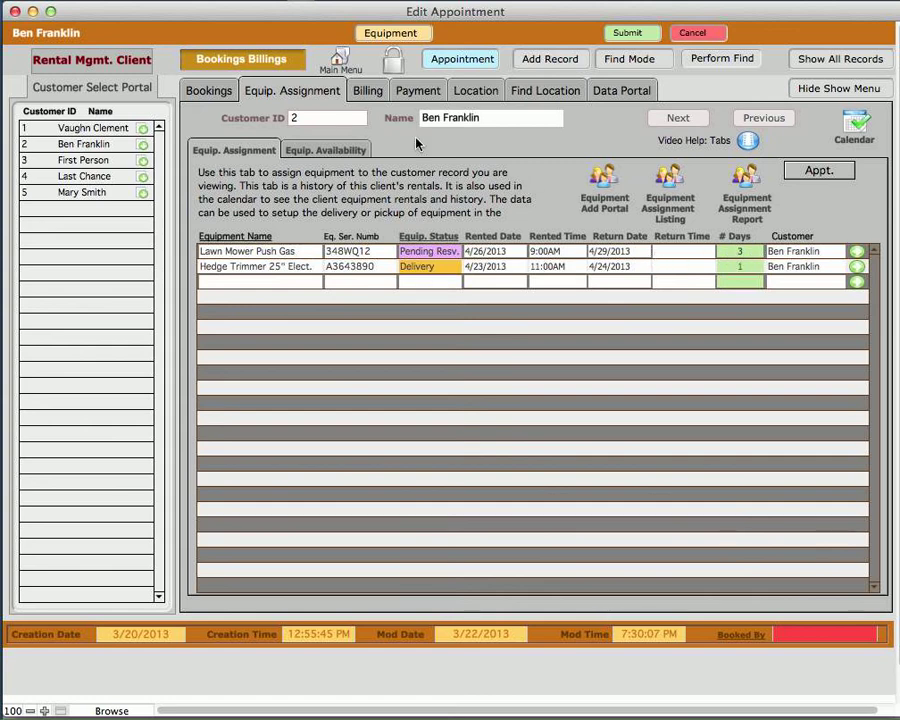
click(342, 152)
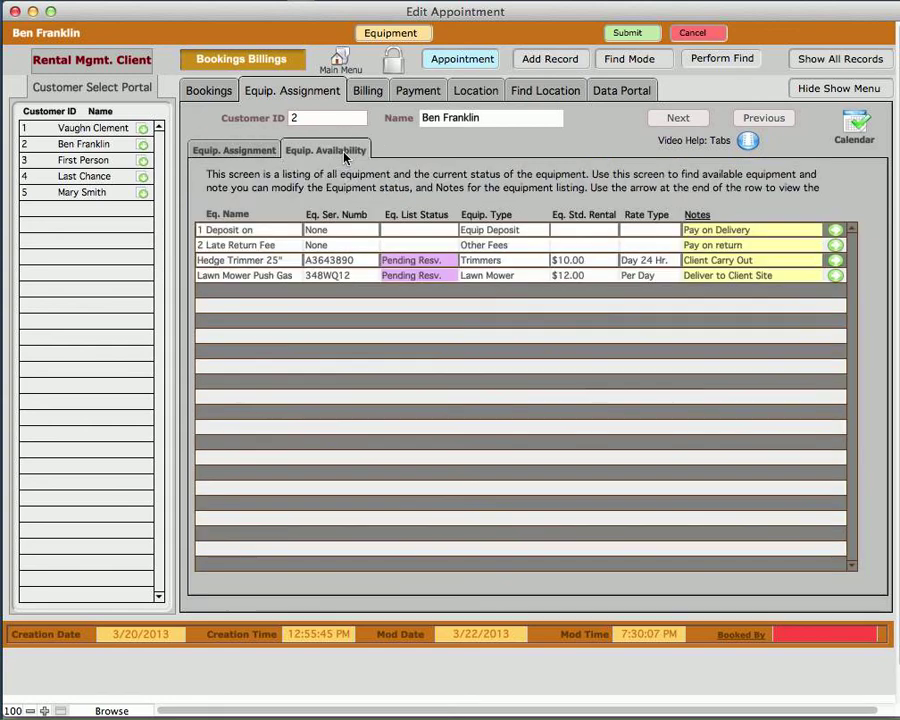
- View the Lawn Mower Push Gas's note choices and its equipment data and service record, ending on the appointment screen
click(736, 279)
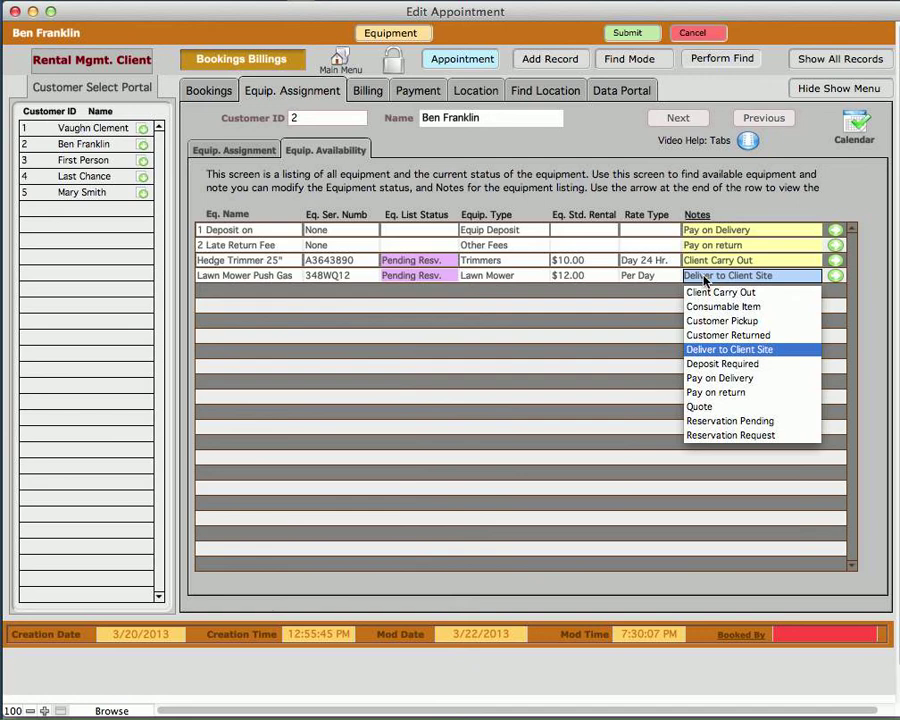
click(837, 277)
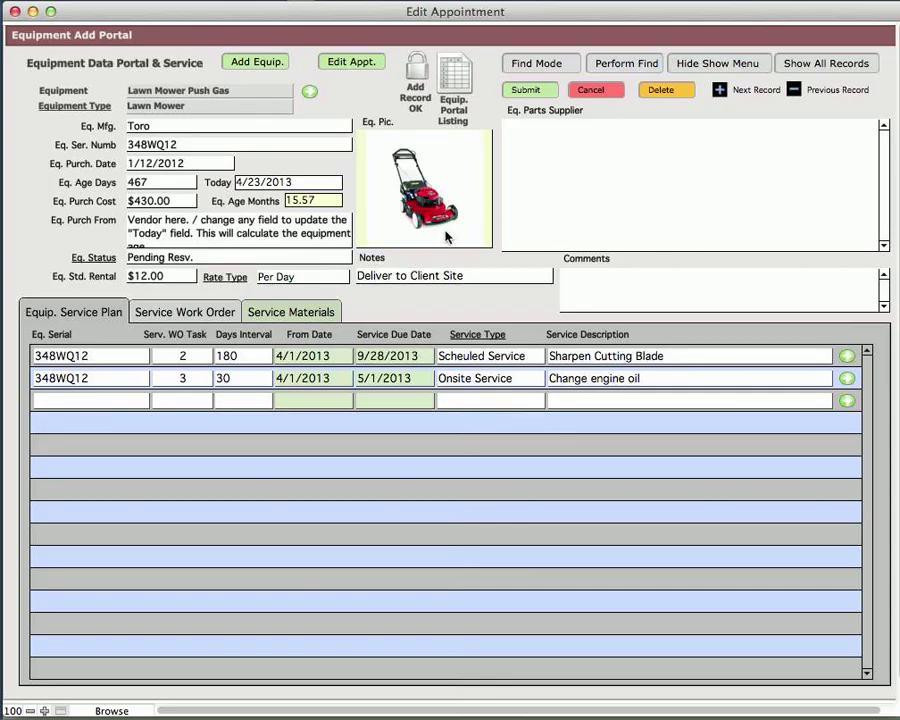
click(352, 64)
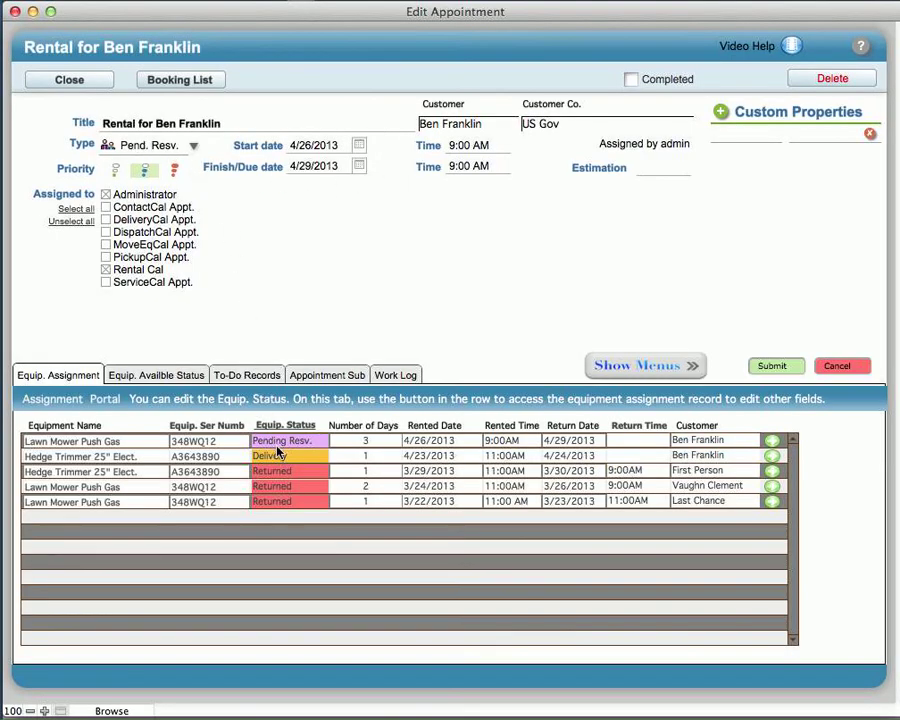
- Review the appointment's equipment availability, to-do records, sub-appointments and work log, ending on its equipment assignments
click(172, 380)
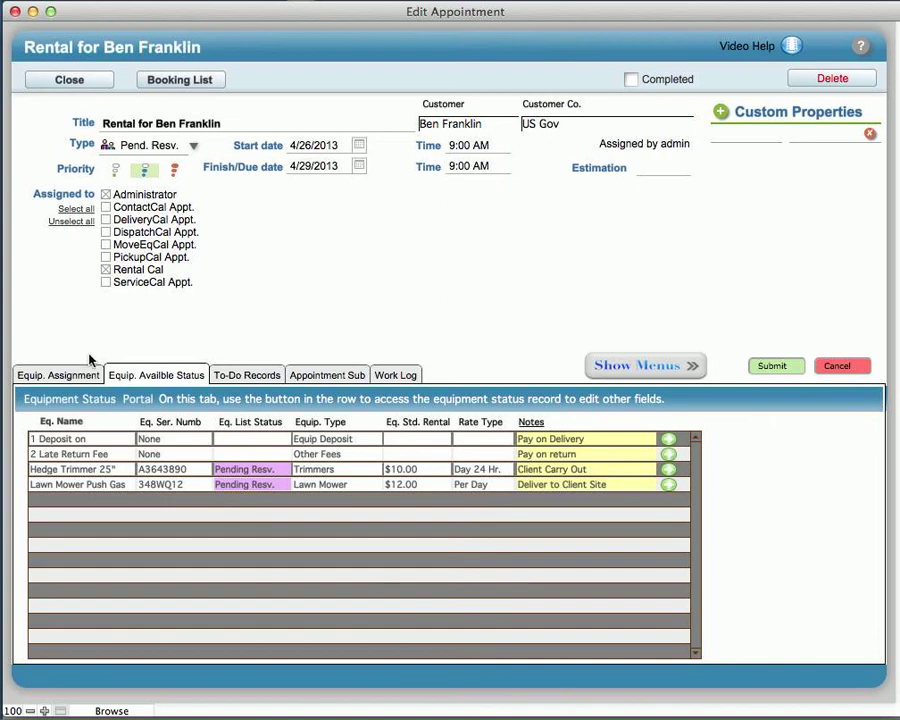
click(229, 374)
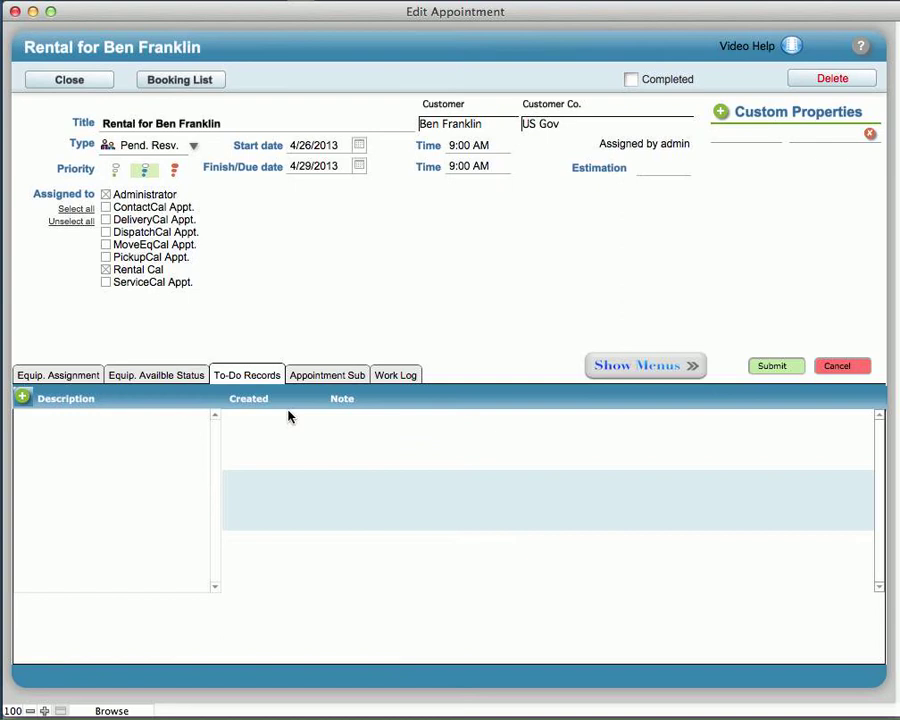
click(327, 377)
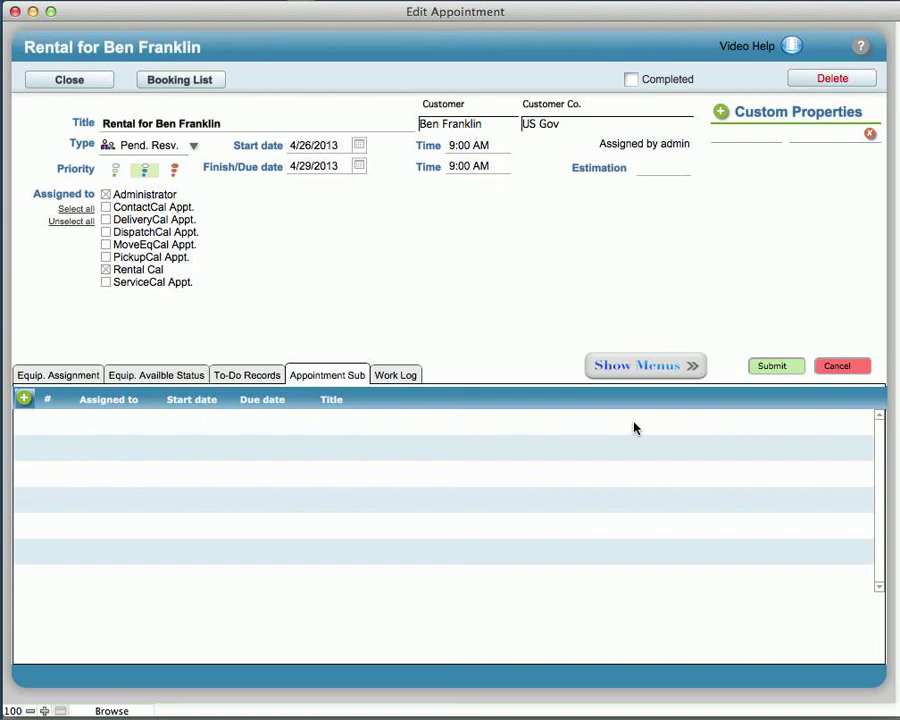
click(242, 374)
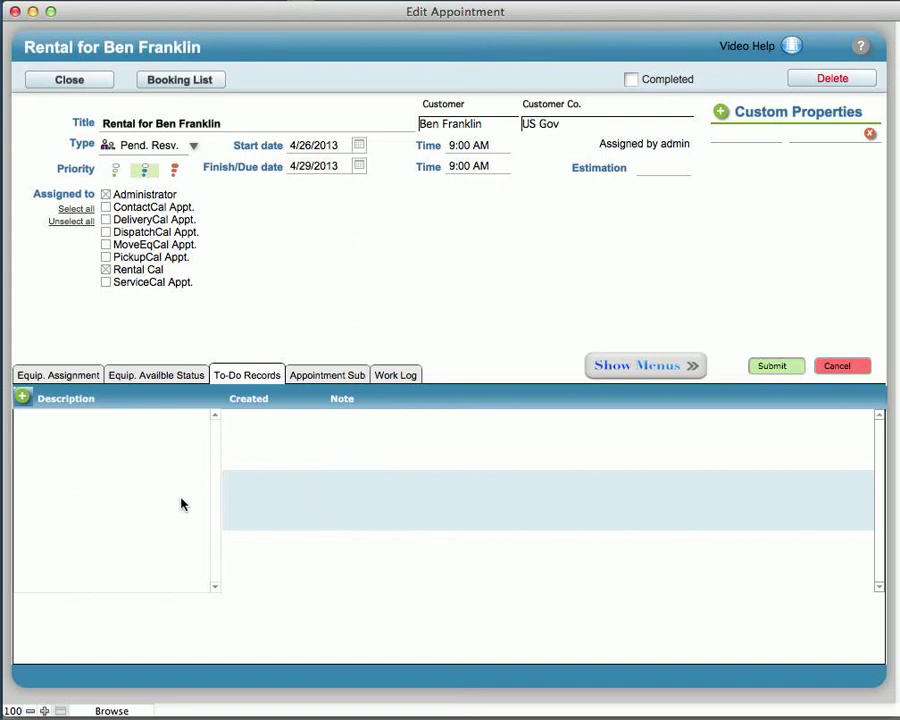
click(397, 377)
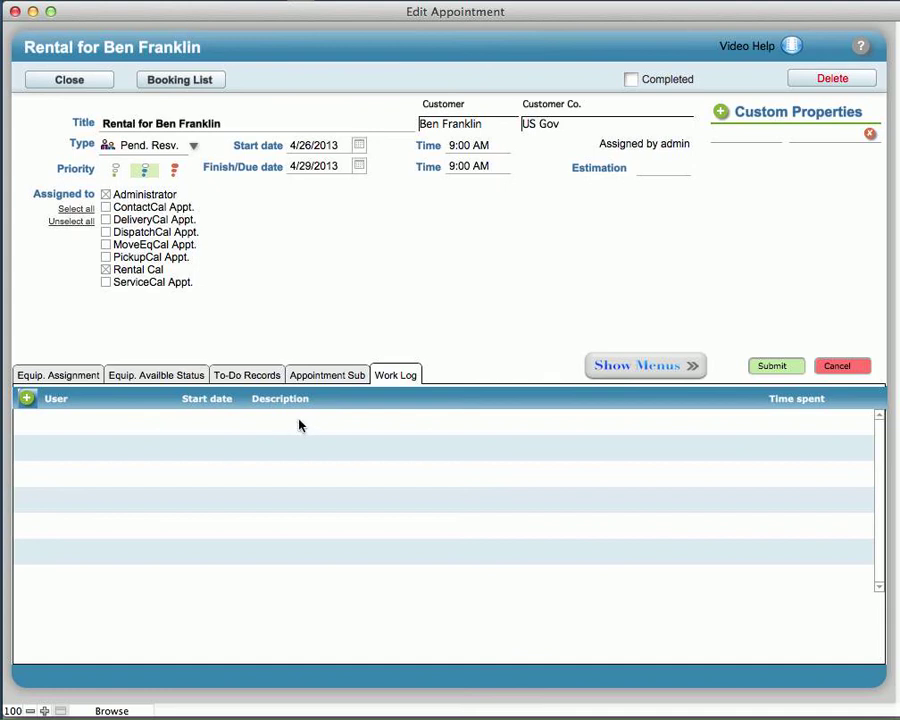
click(77, 378)
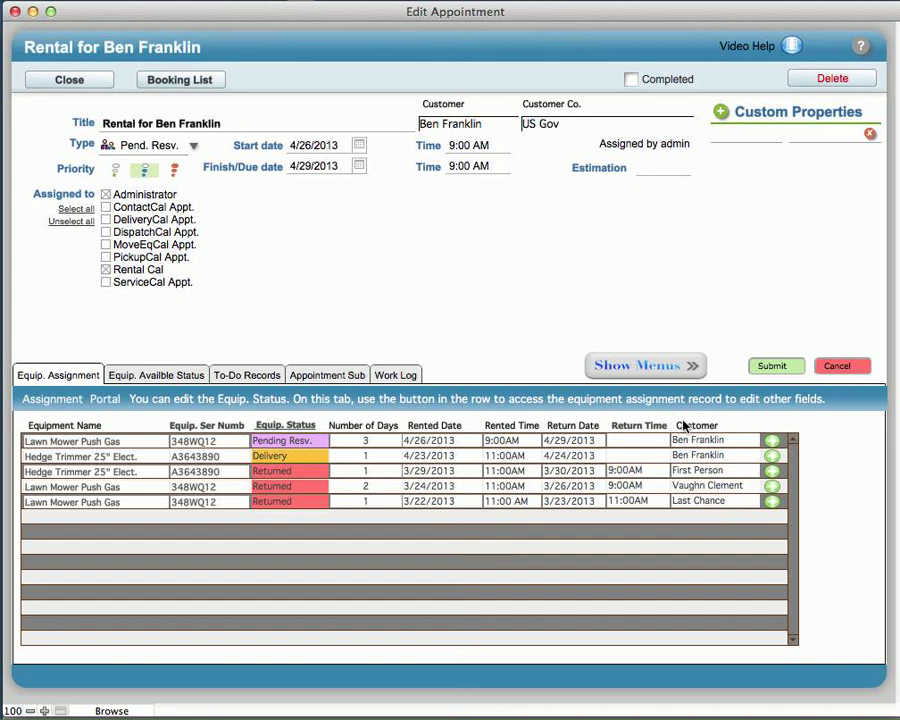
- Open the assignment record of the Lawn Mower Push Gas rented 4/26/2013 and go from it to the second listed customer's booking record
click(772, 442)
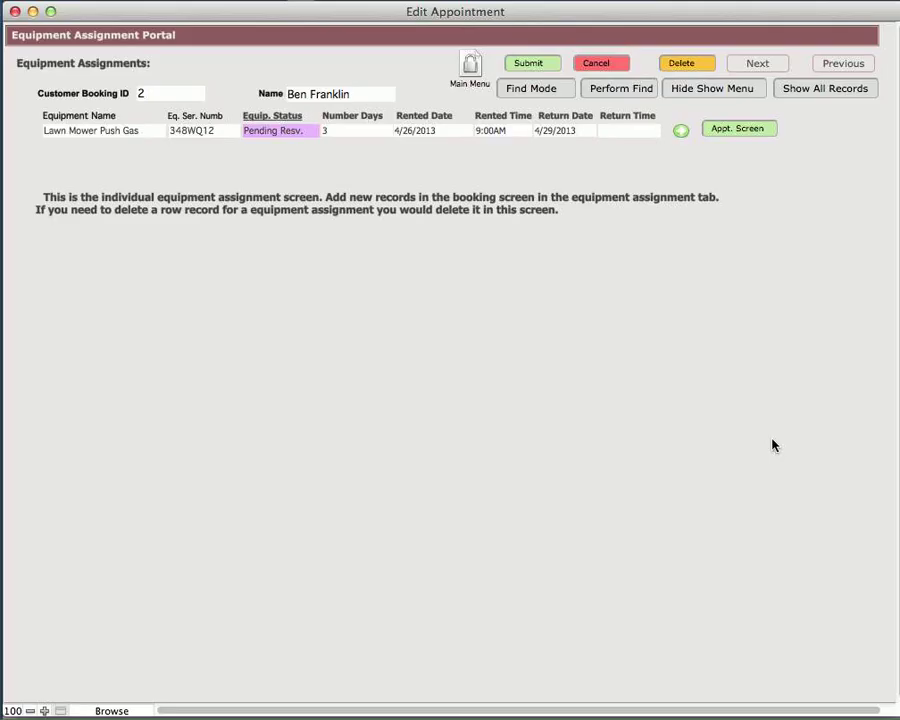
click(682, 134)
click(143, 145)
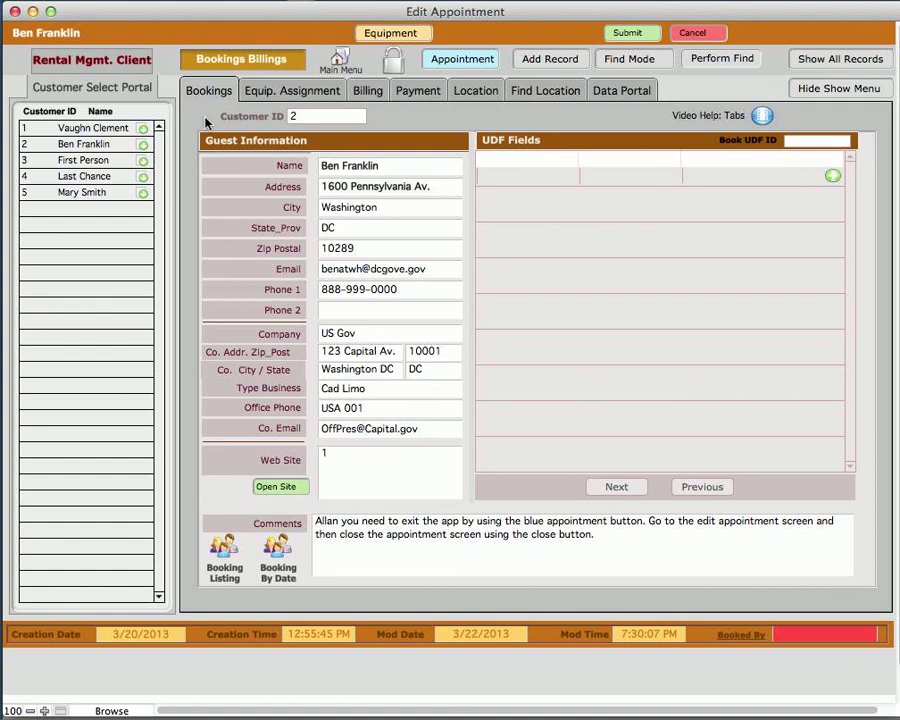
- View the customer's equipment assignments and the list status choices for the Lawn Mower and Late Return Fee without changes, then return to the appointment
click(273, 91)
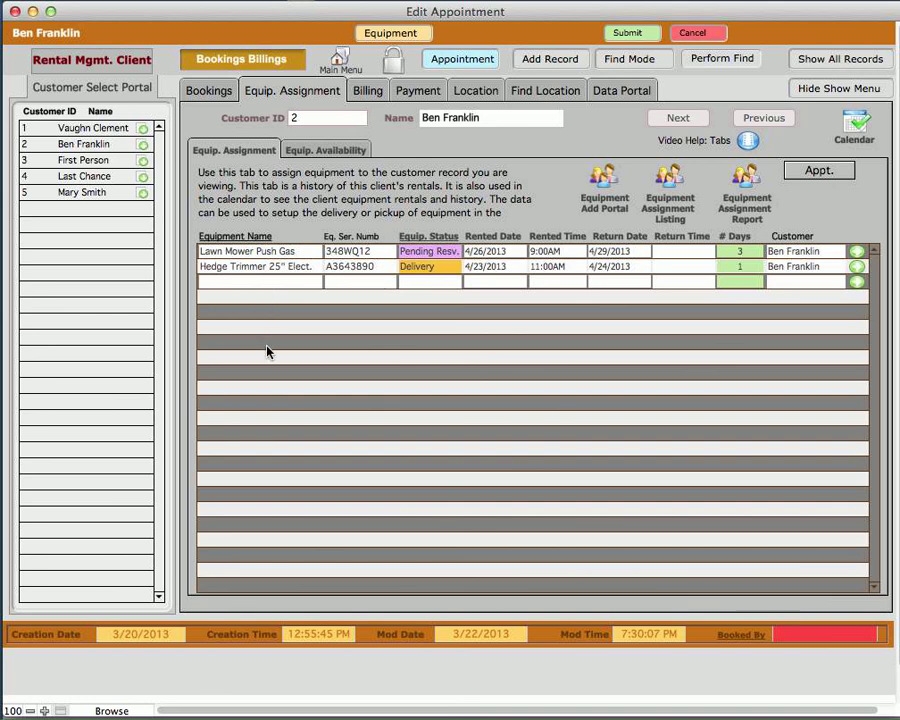
click(318, 151)
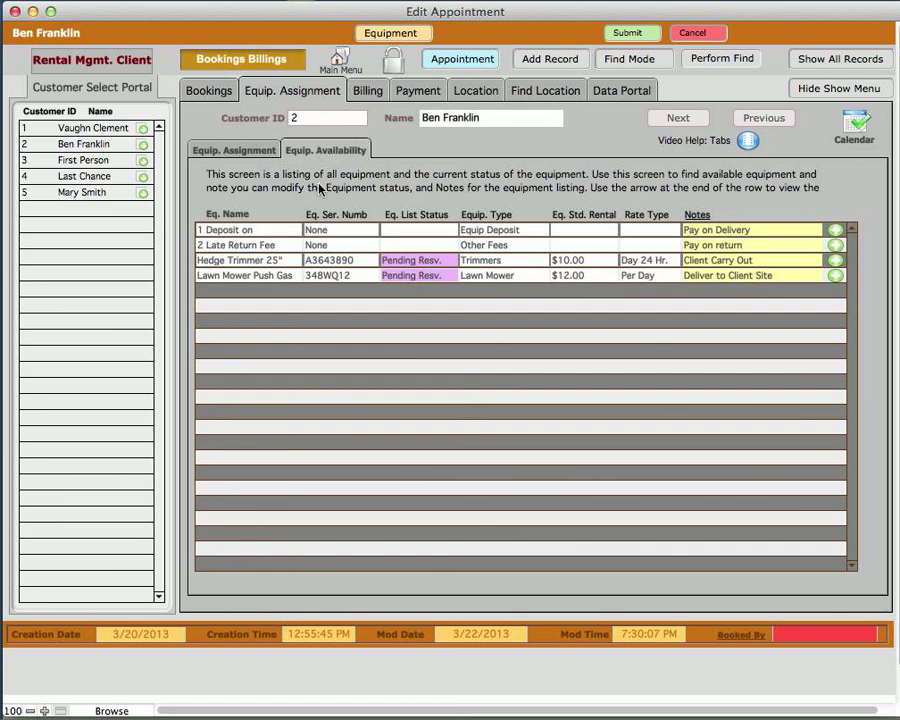
click(416, 277)
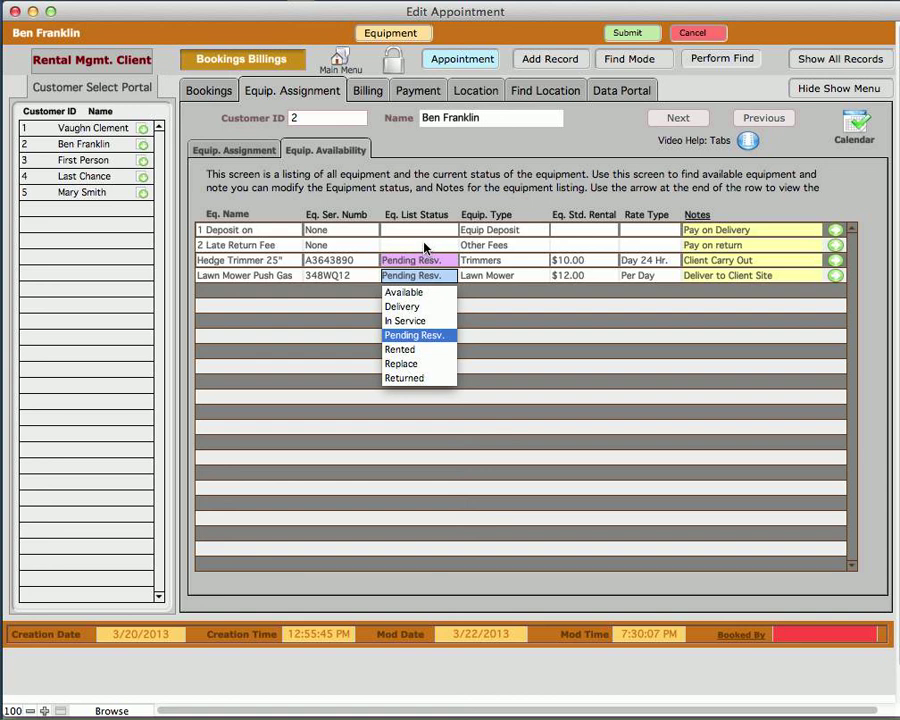
click(426, 245)
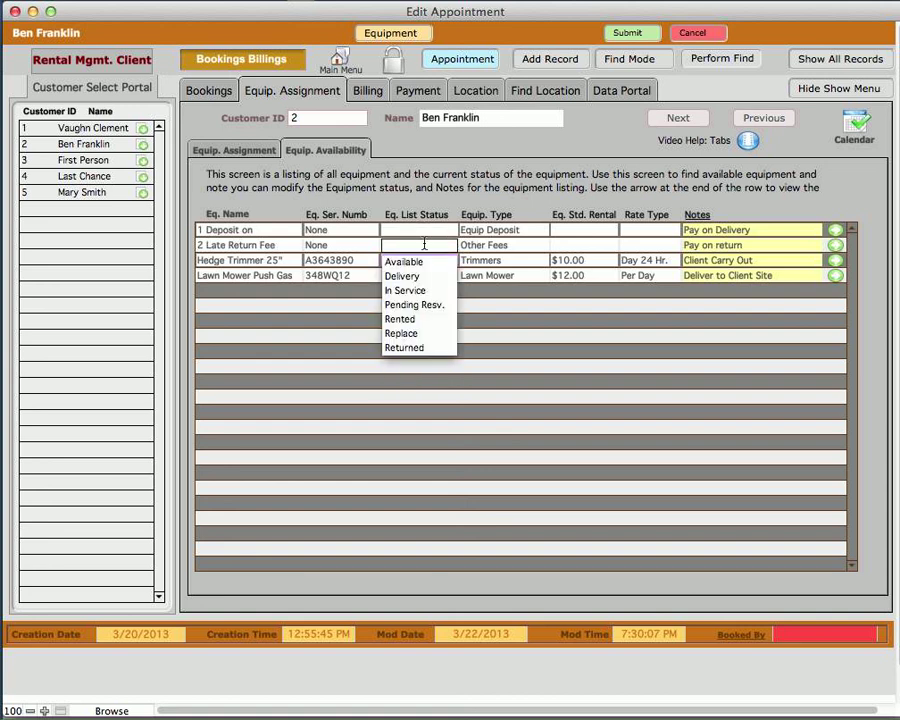
click(524, 261)
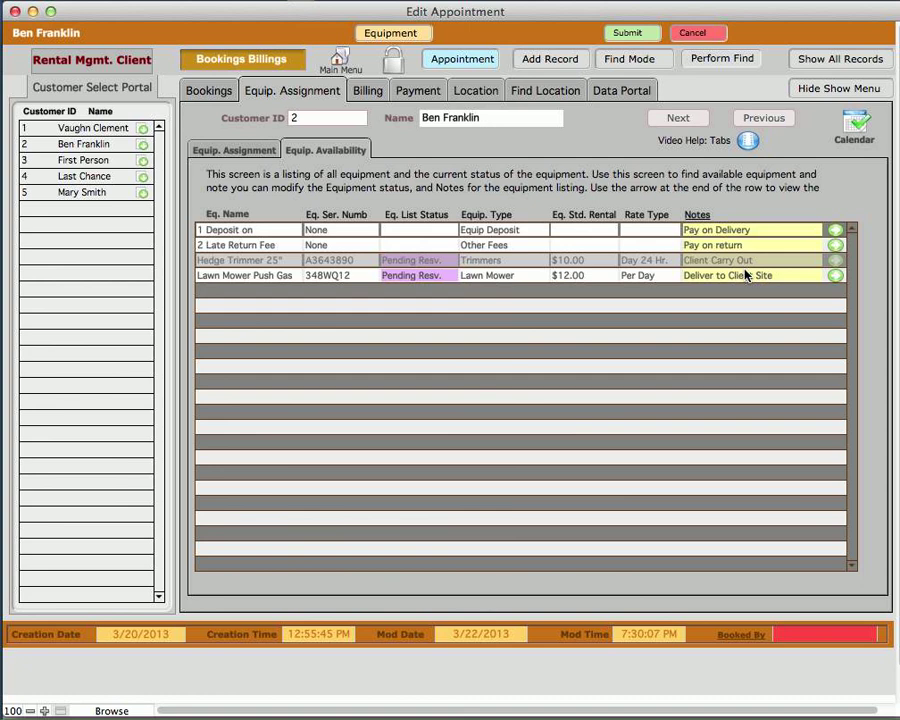
click(460, 61)
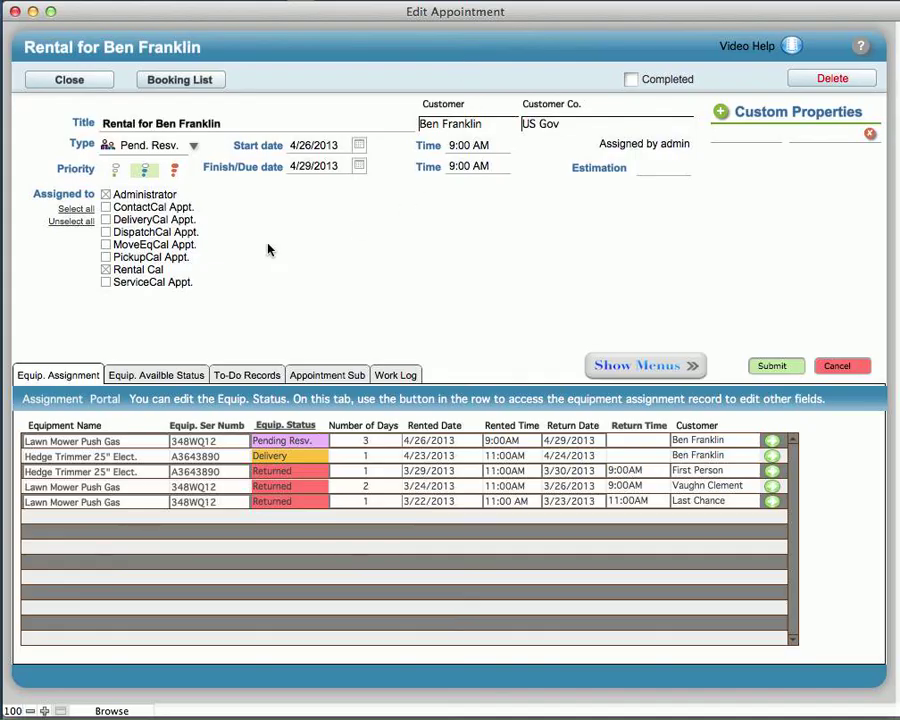